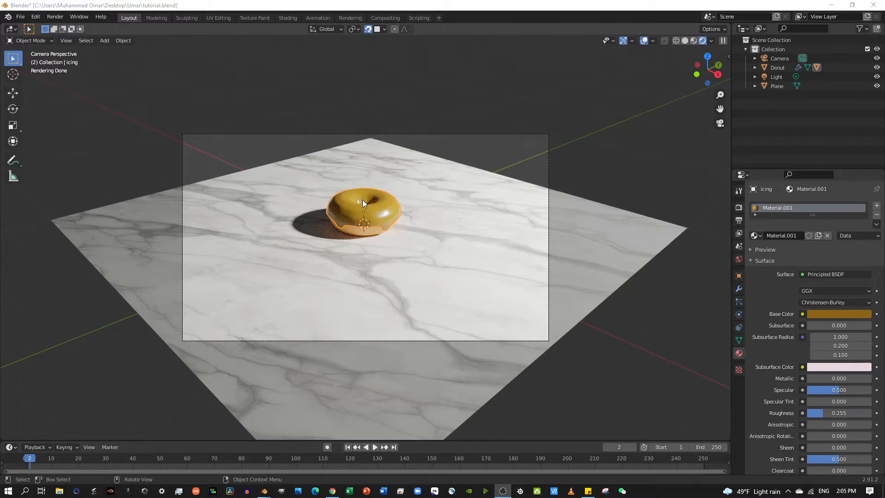
# Step: Select the icing on the donut and set its material's subsurface to 0.220
pyautogui.moveTo(362, 199); pyautogui.dragTo(267, 206, button='middle')
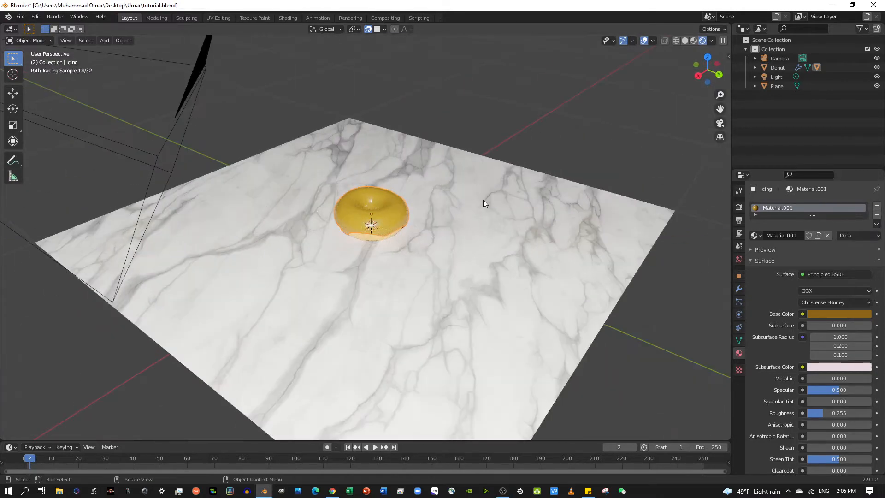
pyautogui.scroll(3, 363, 242)
pyautogui.scroll(5, 363, 241)
pyautogui.moveTo(355, 243)
pyautogui.mouseDown(button='middle')
pyautogui.moveTo(162, 270)
pyautogui.moveTo(128, 263)
pyautogui.moveTo(220, 204)
pyautogui.moveTo(221, 243)
pyautogui.moveTo(217, 233)
pyautogui.mouseUp(button='middle')
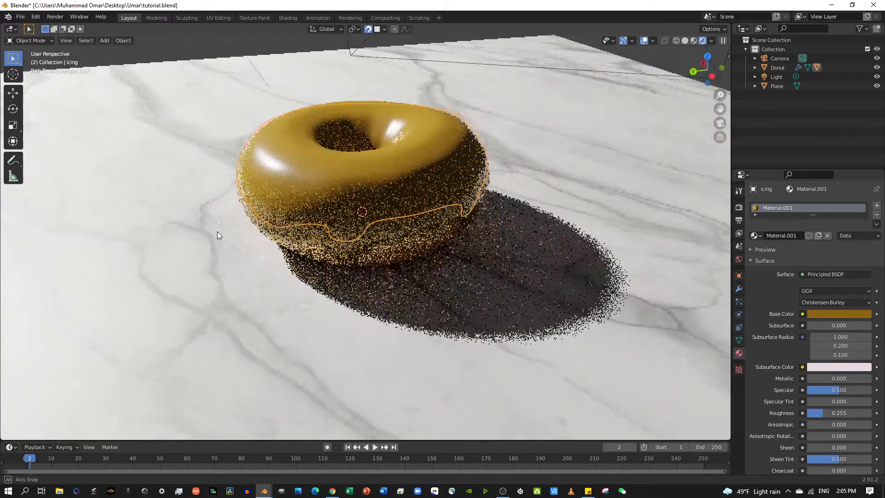
pyautogui.scroll(-2, 375, 181)
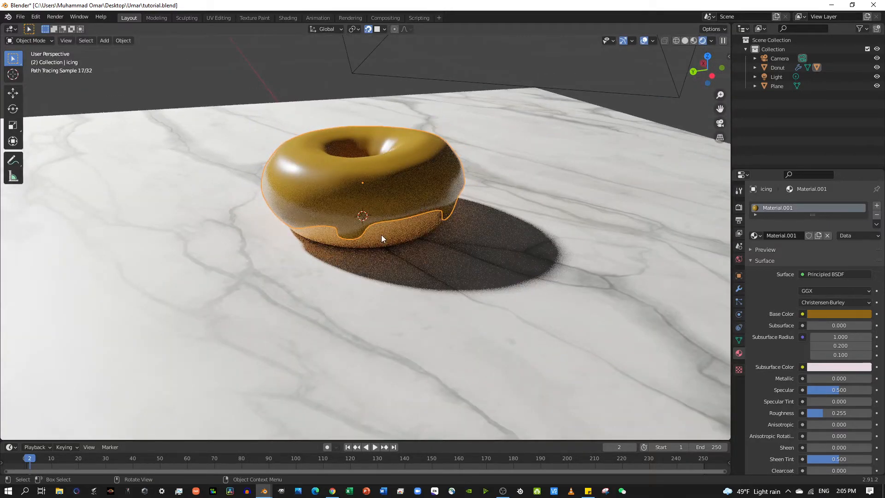
pyautogui.click(374, 170)
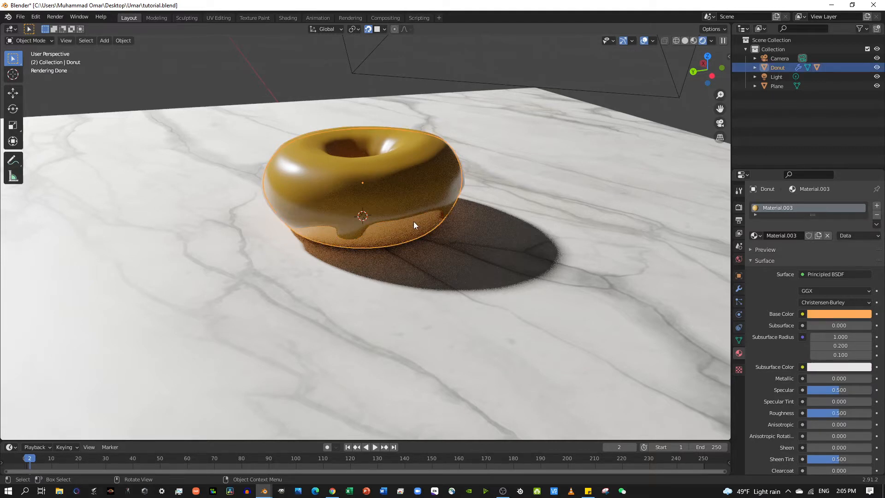
pyautogui.click(408, 191)
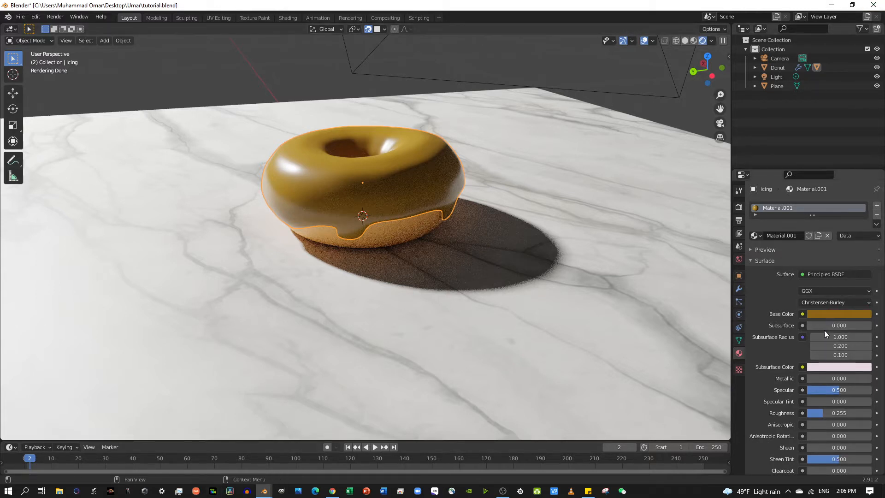
pyautogui.moveTo(812, 325)
pyautogui.mouseDown()
pyautogui.moveTo(829, 325)
pyautogui.moveTo(821, 325)
pyautogui.mouseUp()
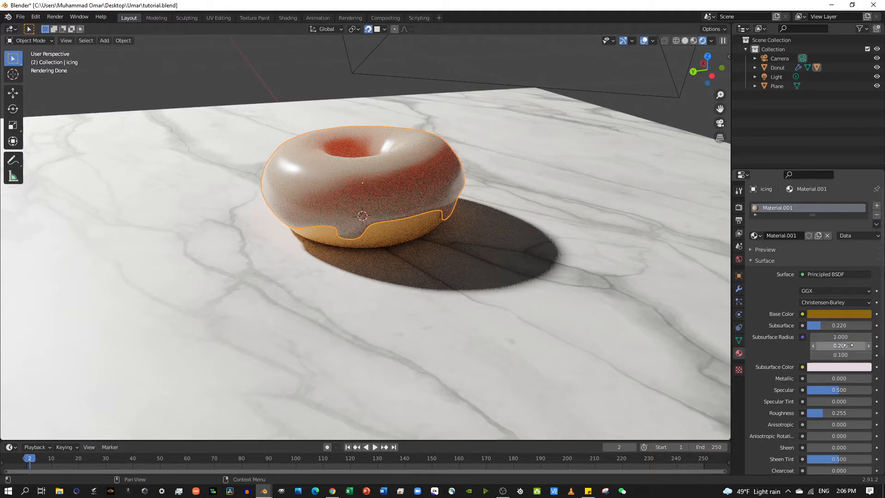
# Step: Set the second and third subsurface radius values of the icing material to 0.150
pyautogui.moveTo(853, 345); pyautogui.dragTo(853, 354)
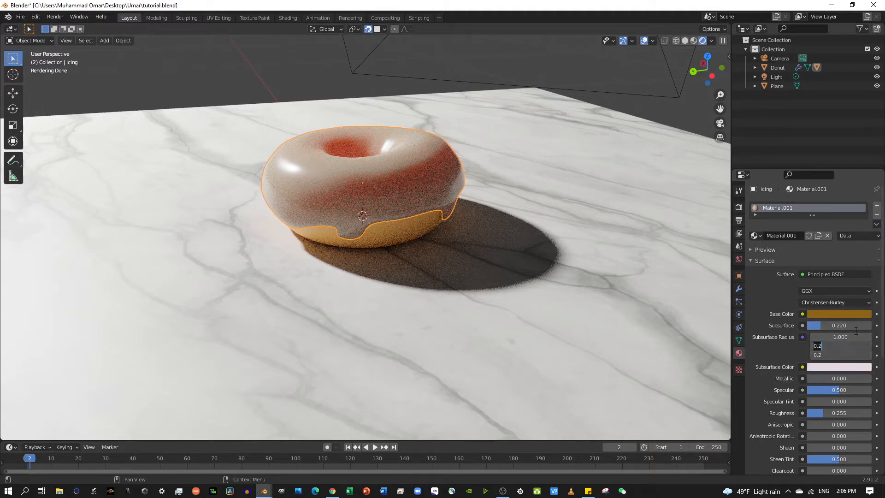
pyautogui.press('BackSpace')
pyautogui.write('0.150')
pyautogui.press('Return')
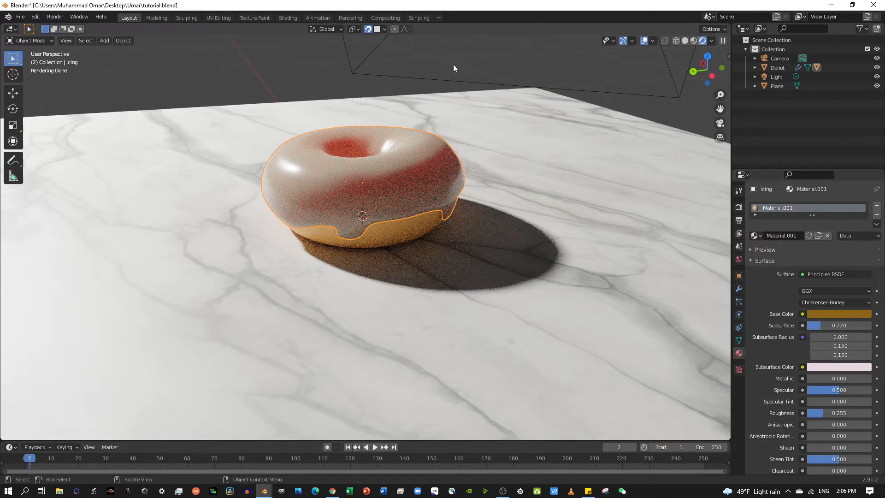
# Step: Change the icing material's subsurface color to a dark orange
pyautogui.click(812, 369)
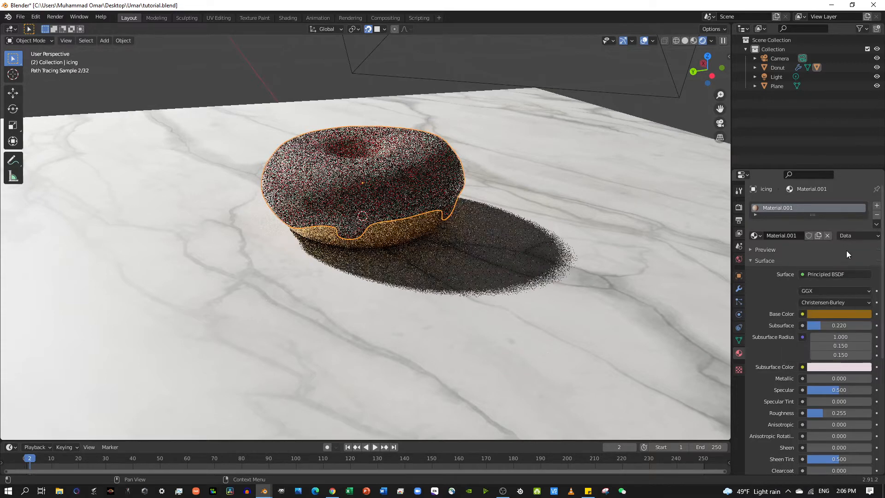
pyautogui.click(834, 367)
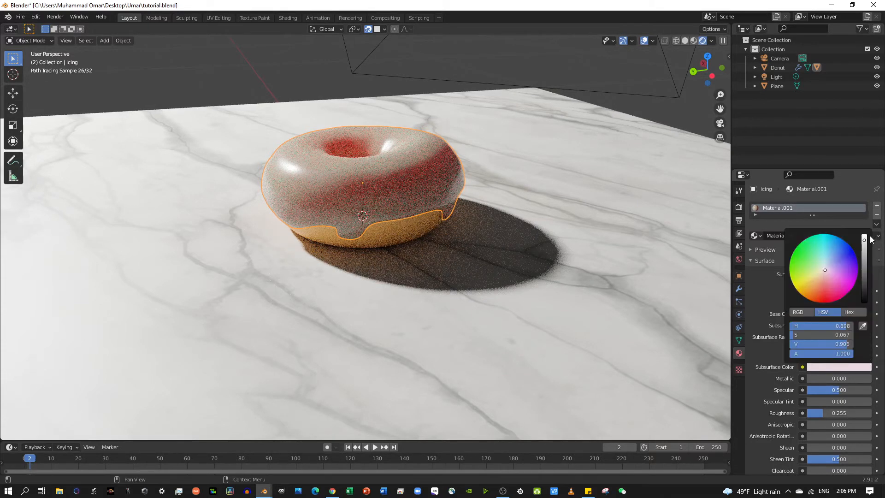
pyautogui.moveTo(864, 240)
pyautogui.mouseDown()
pyautogui.moveTo(864, 264)
pyautogui.moveTo(809, 294)
pyautogui.mouseUp()
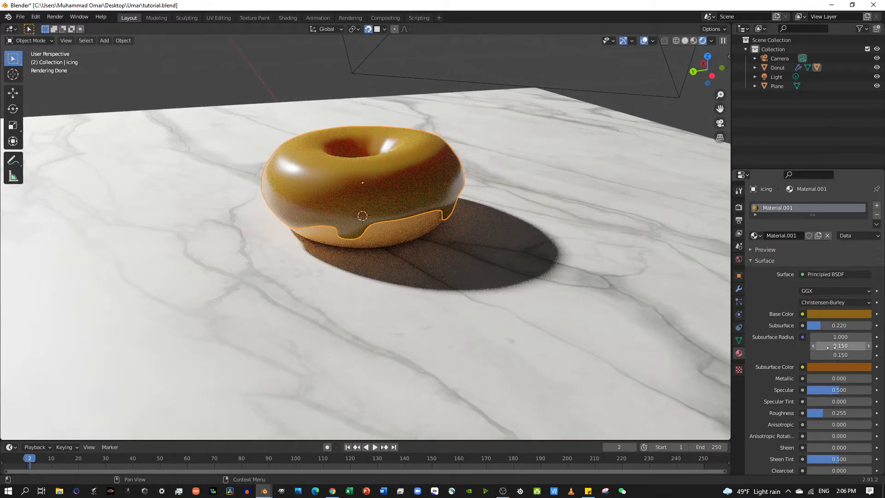
# Step: Set the first subsurface radius value of the icing material to 1.25
pyautogui.click(841, 337)
pyautogui.press('BackSpace')
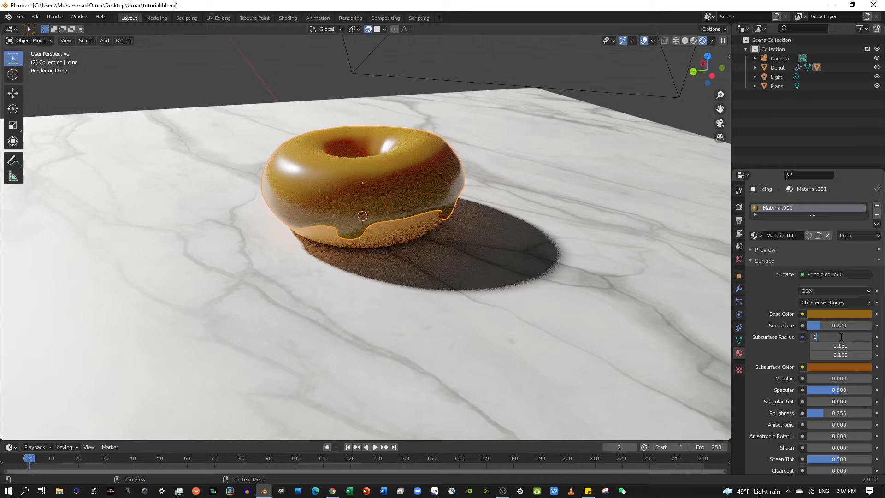
pyautogui.write('1.25')
pyautogui.press('Return')
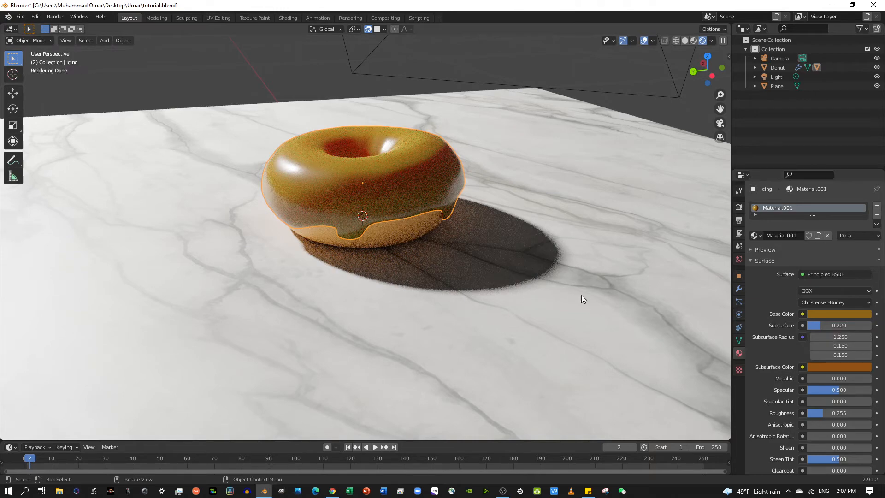
# Step: Examine the donut from a distance and look at the scene through the camera
pyautogui.scroll(-6, 338, 253)
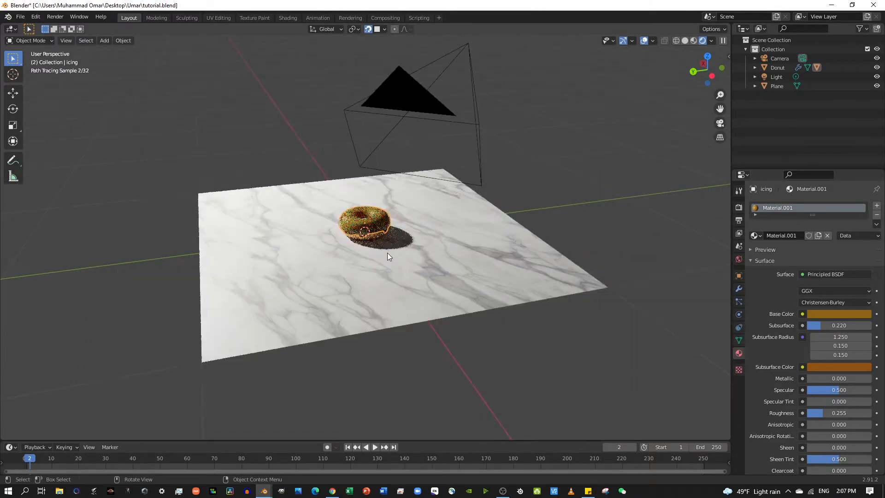
pyautogui.scroll(2, 387, 253)
pyautogui.scroll(4, 389, 251)
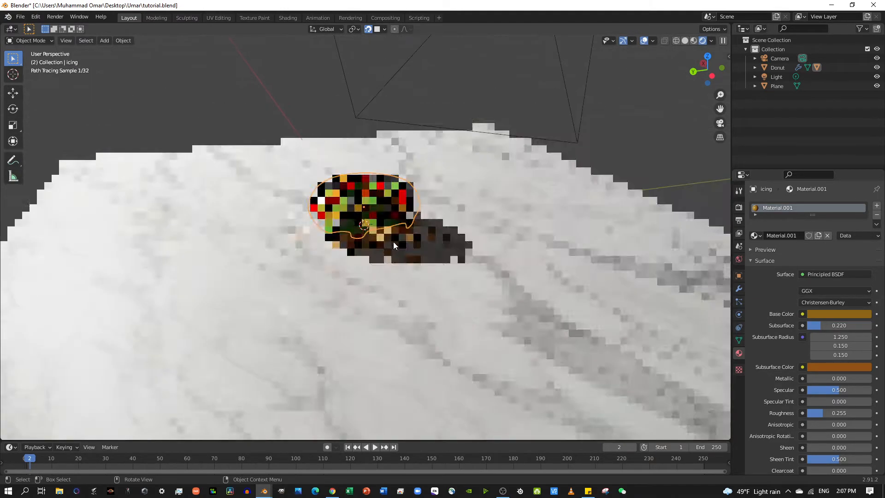
pyautogui.scroll(-9, 393, 241)
pyautogui.scroll(3, 420, 253)
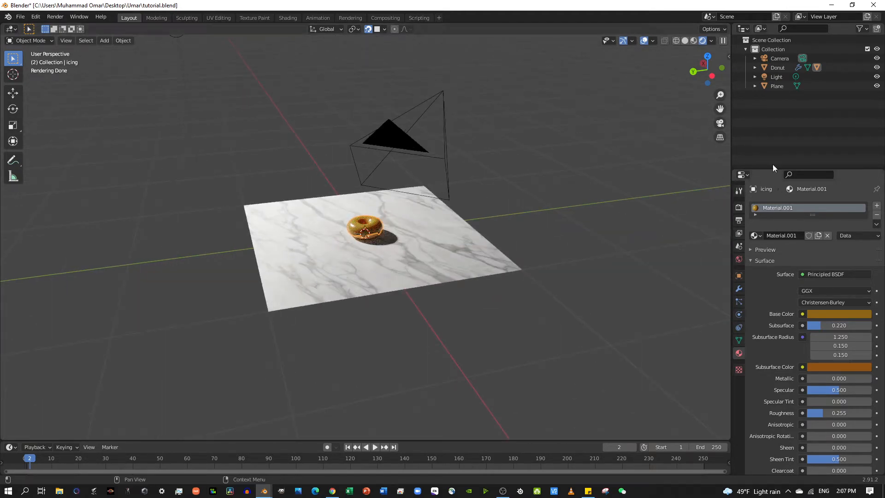
pyautogui.click(726, 122)
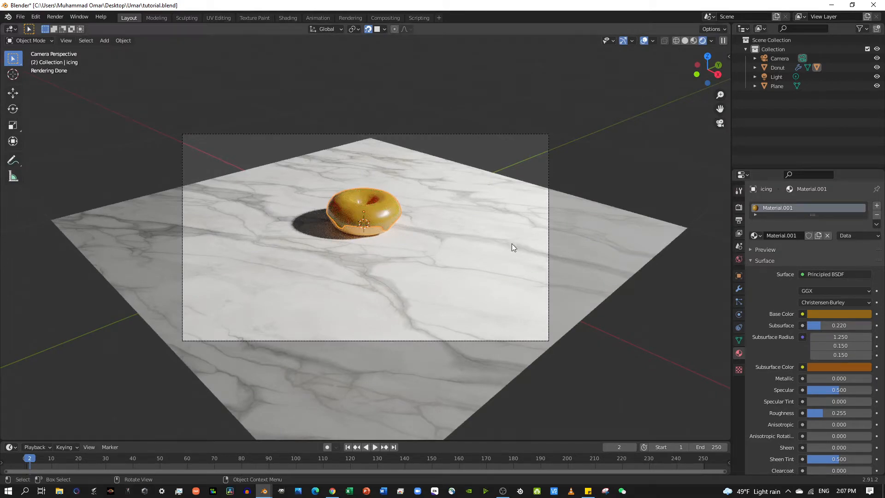
# Step: Select the camera and set the output's horizontal resolution to 1867 px
pyautogui.click(841, 58)
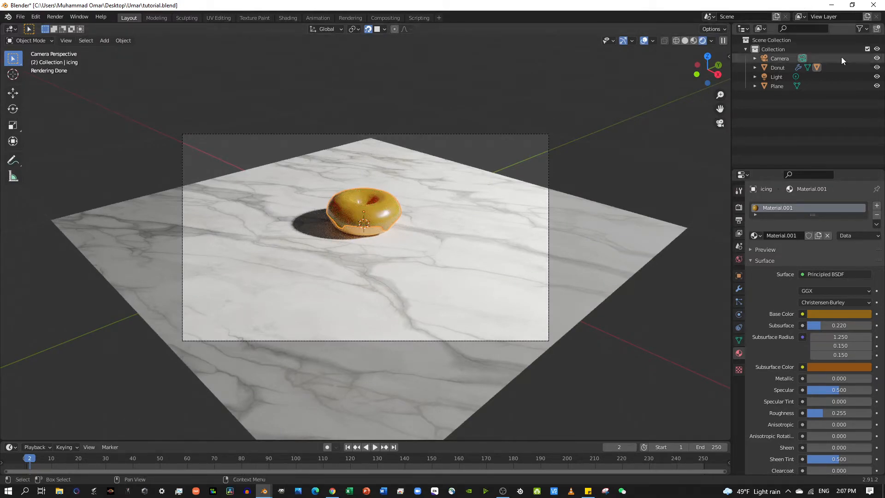
pyautogui.click(736, 212)
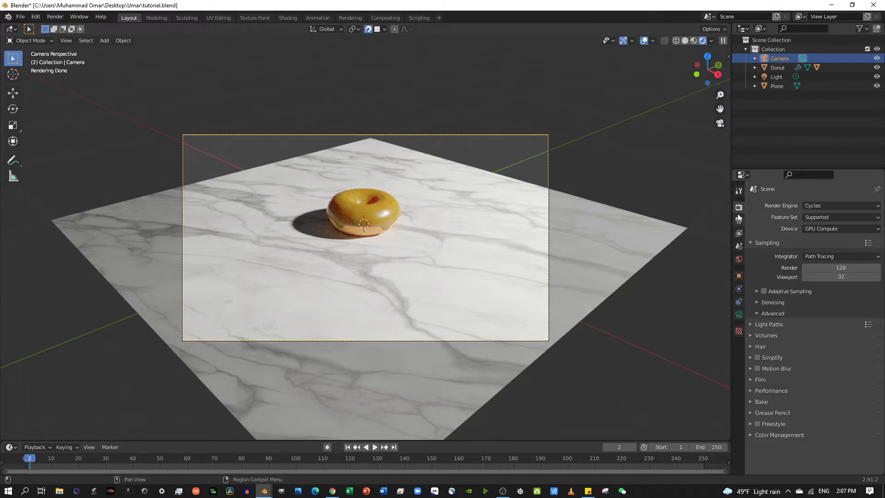
pyautogui.click(739, 220)
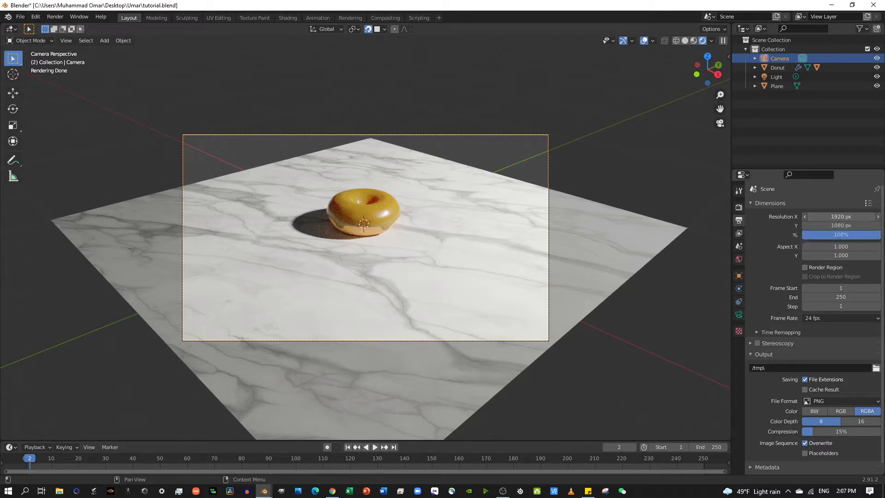
pyautogui.moveTo(841, 217); pyautogui.dragTo(816, 216)
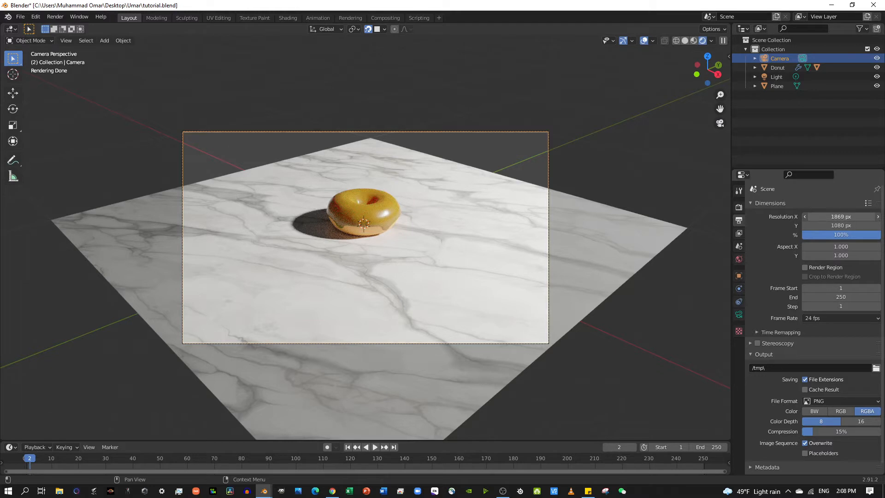
pyautogui.moveTo(858, 216); pyautogui.dragTo(855, 214)
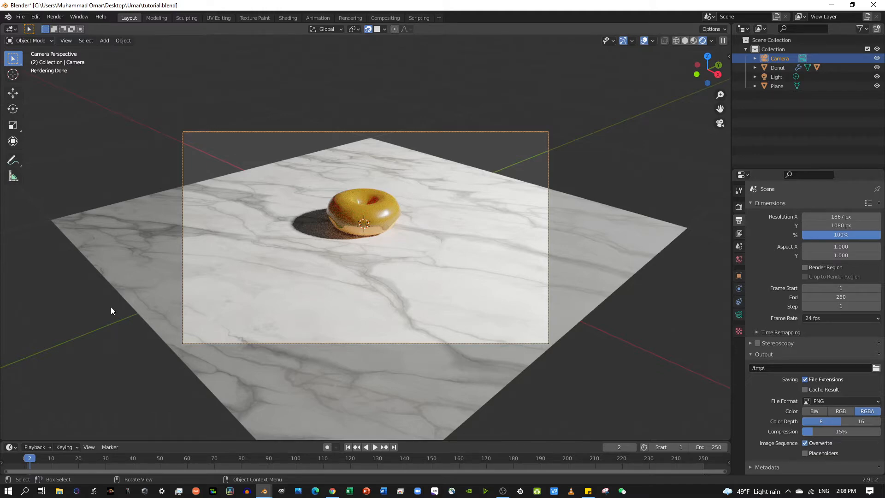
# Step: Leave the camera view and show the scene in solid shading with the whole camera frame in sight
pyautogui.moveTo(110, 308); pyautogui.dragTo(477, 263, button='middle')
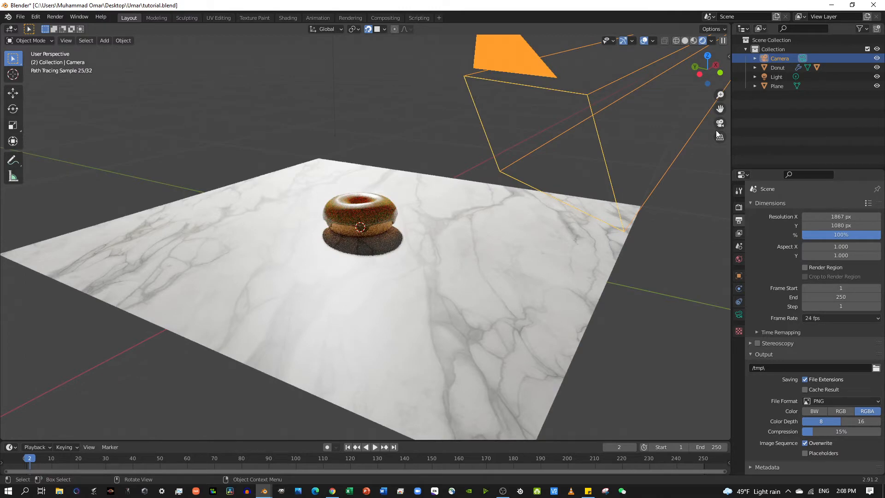
pyautogui.moveTo(720, 109); pyautogui.dragTo(537, 157)
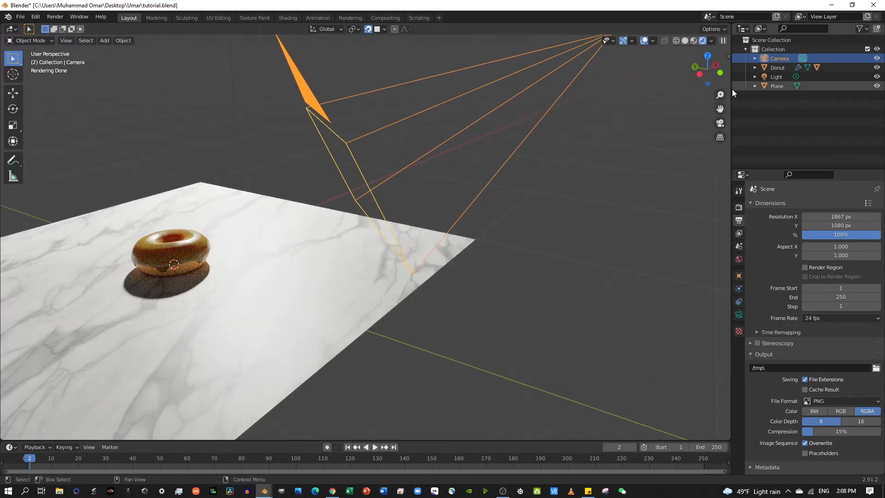
pyautogui.click(686, 40)
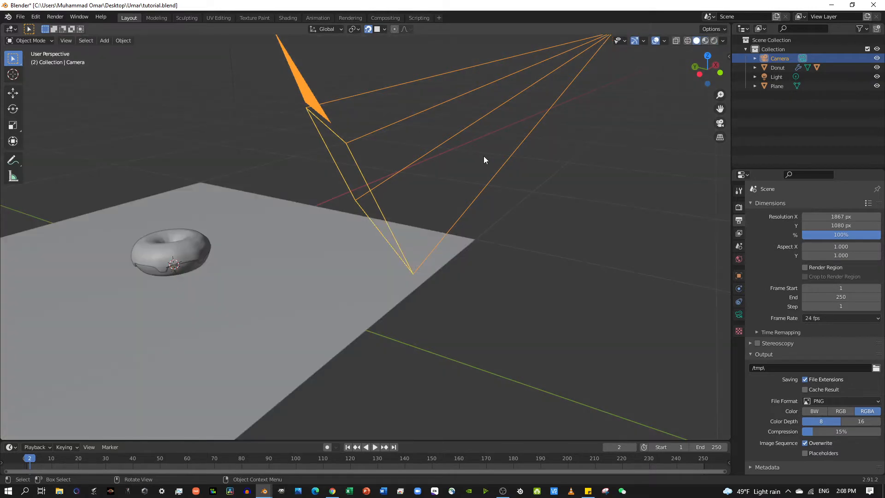
pyautogui.scroll(-2, 484, 157)
pyautogui.scroll(2, 488, 162)
pyautogui.moveTo(718, 110); pyautogui.dragTo(744, 108)
pyautogui.scroll(-2, 589, 110)
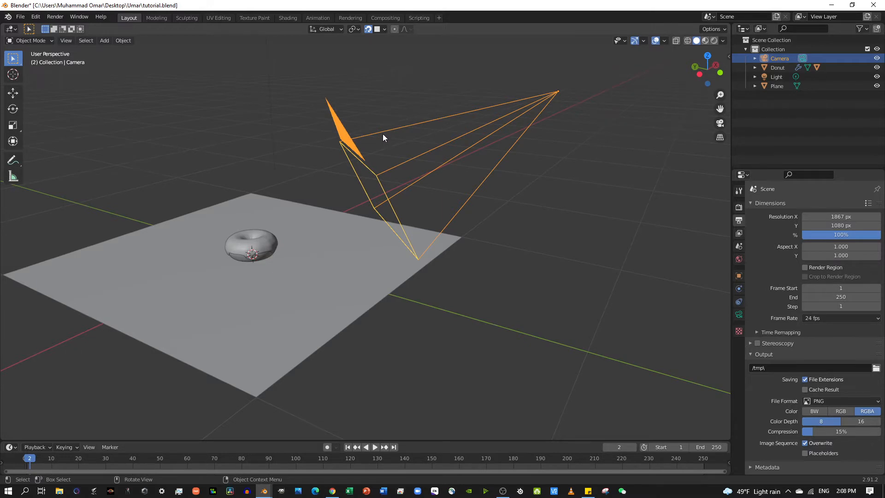
# Step: Rotate the camera about 21.4° around the global X axis
pyautogui.moveTo(382, 133); pyautogui.dragTo(357, 117, button='middle')
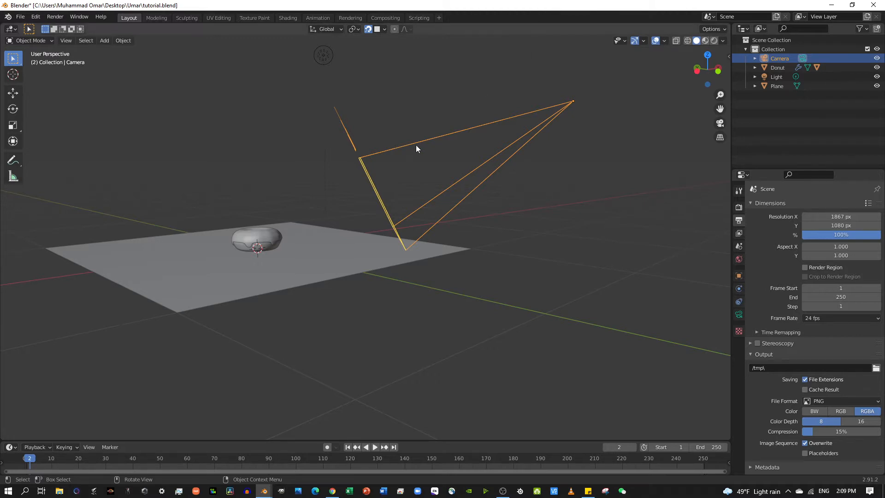
pyautogui.click(431, 157)
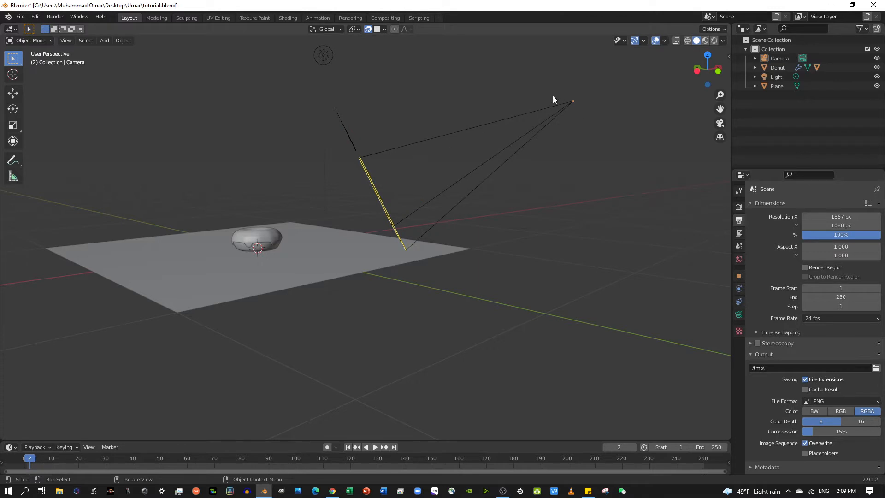
pyautogui.click(548, 109)
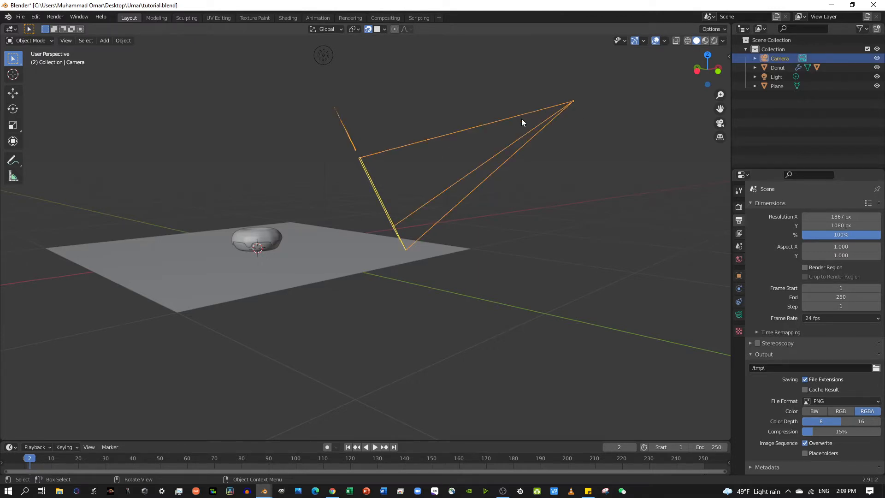
pyautogui.write('rx20')
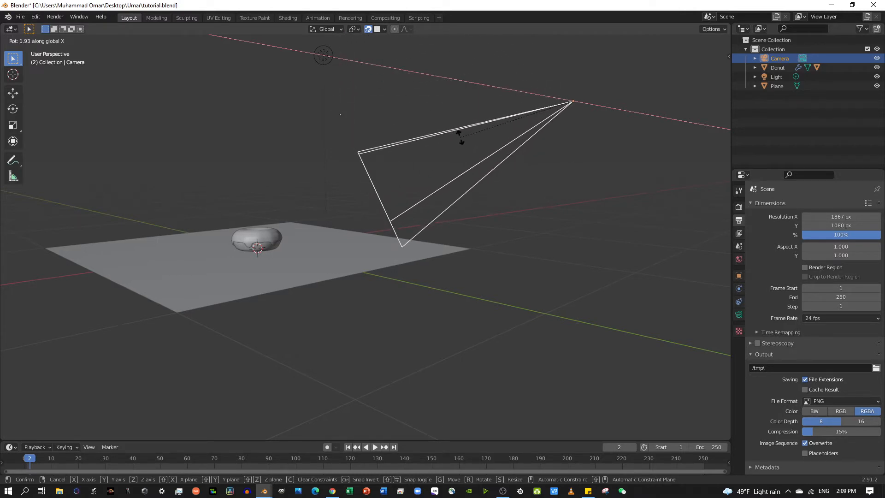
pyautogui.write('0')
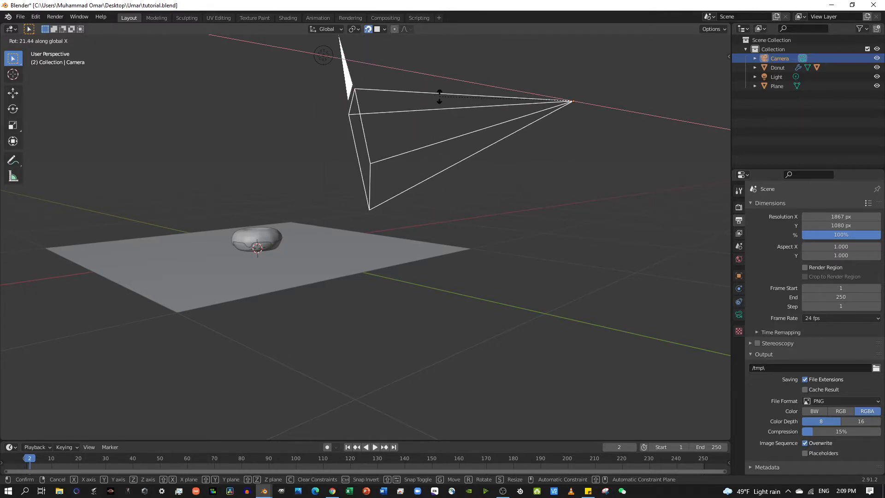
pyautogui.click(439, 96)
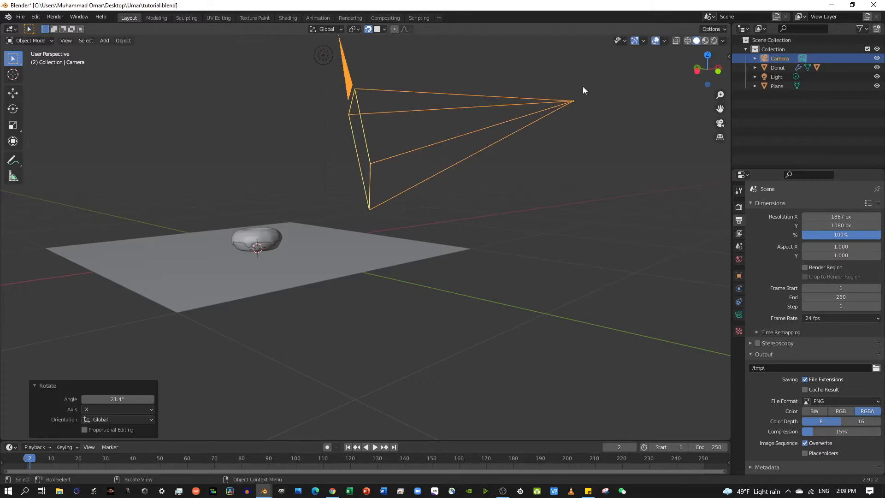
# Step: Check the framing through the rotated camera and undo the rotation
pyautogui.click(720, 123)
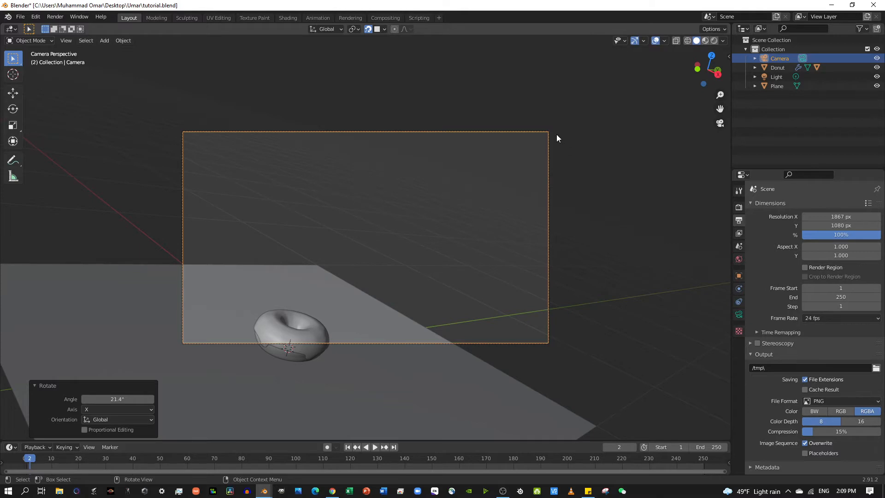
pyautogui.click(720, 123)
pyautogui.click(494, 145)
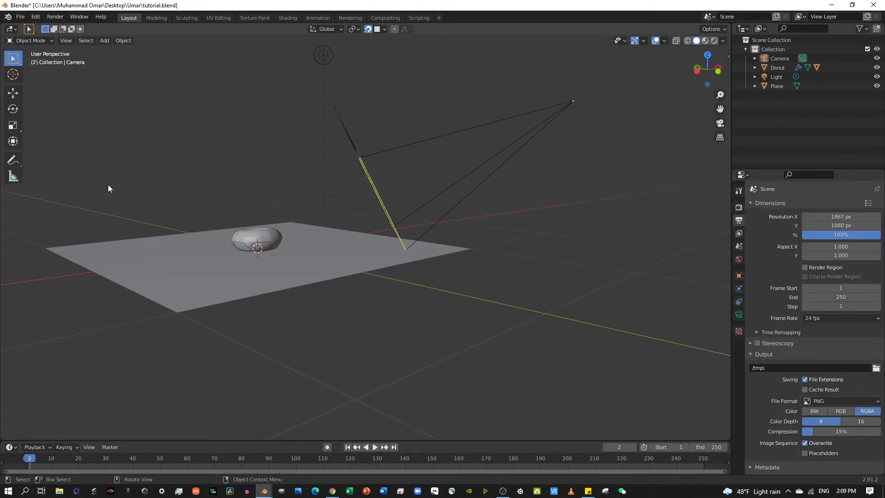
# Step: Switch the viewport back to rendered shading
pyautogui.click(713, 41)
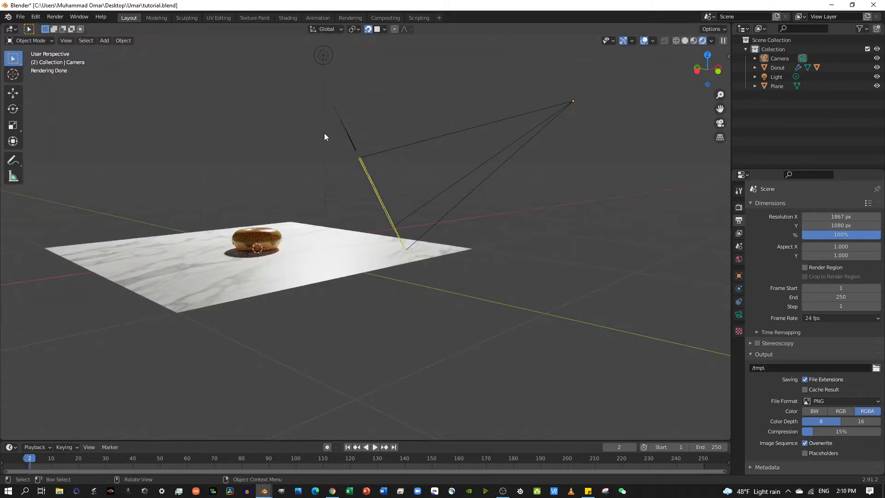
# Step: Set the roughness of the donut icing's material to 0.312
pyautogui.moveTo(413, 138); pyautogui.dragTo(507, 170, button='middle')
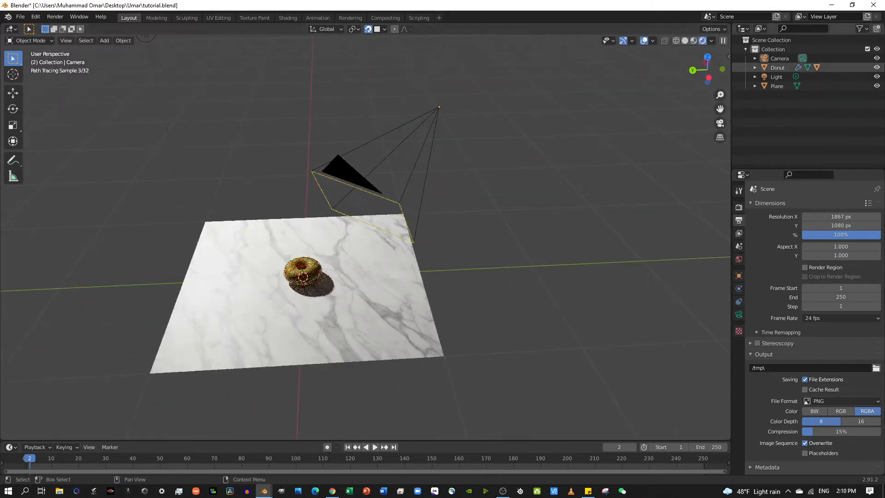
pyautogui.moveTo(720, 108); pyautogui.dragTo(760, 95)
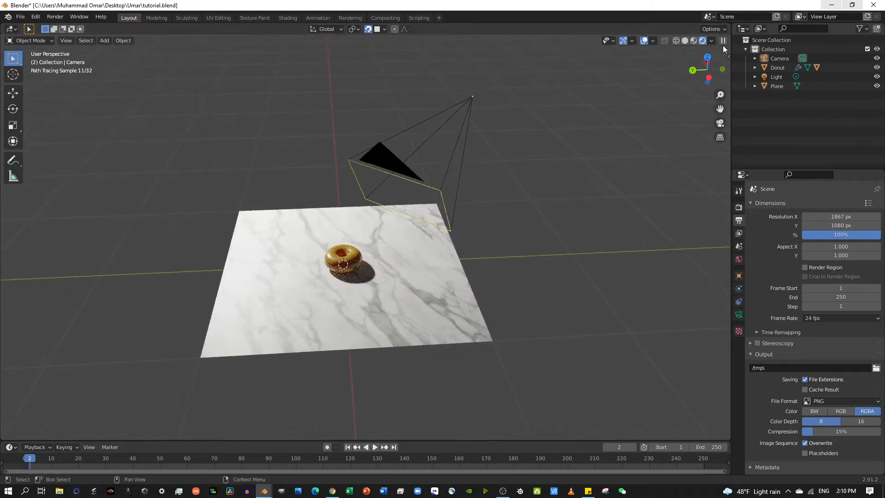
pyautogui.scroll(5, 319, 170)
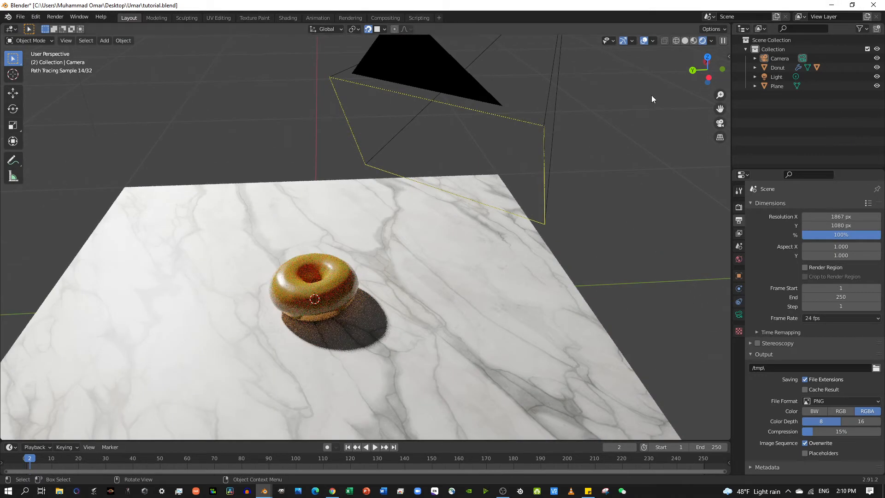
pyautogui.moveTo(720, 109); pyautogui.dragTo(770, 29)
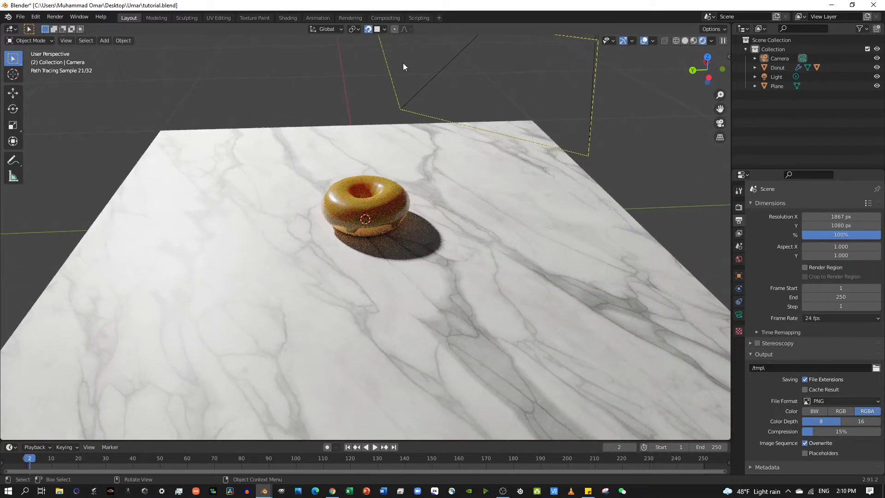
pyautogui.scroll(3, 389, 192)
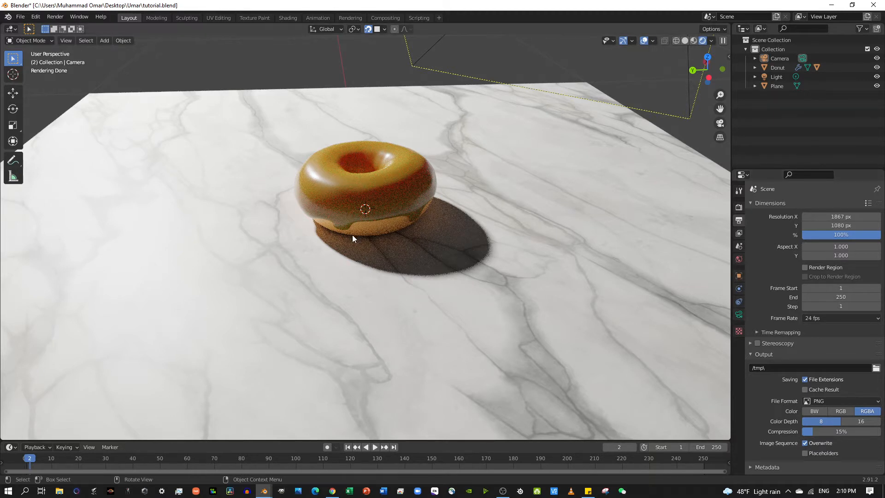
pyautogui.click(372, 210)
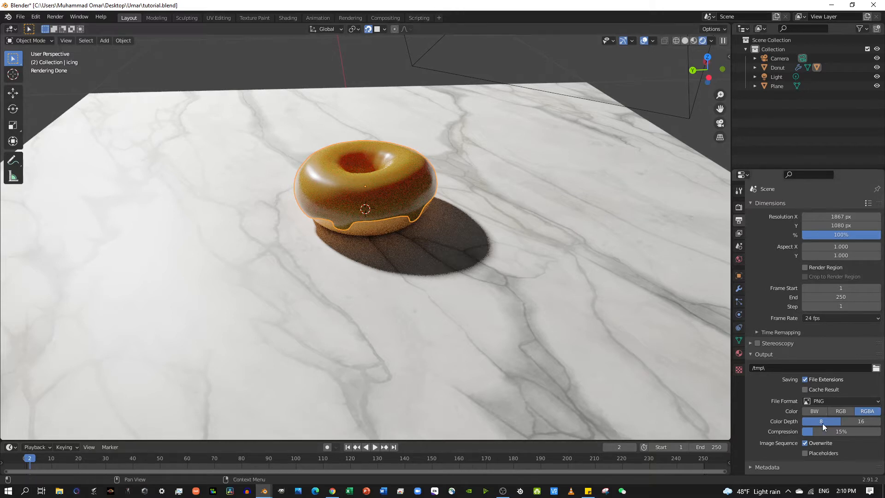
pyautogui.click(739, 353)
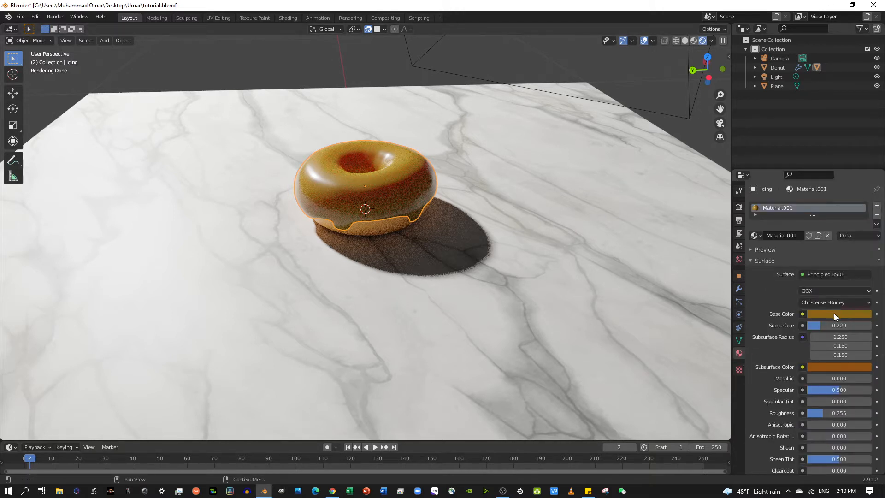
pyautogui.scroll(-2, 787, 270)
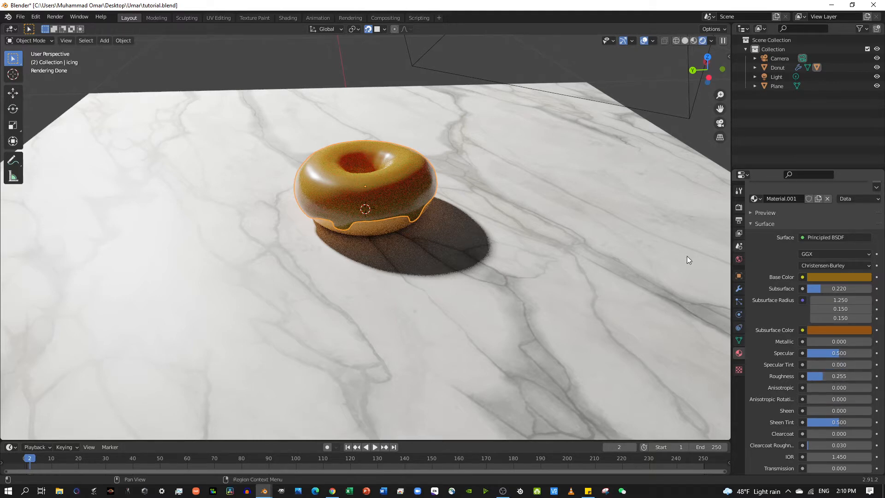
pyautogui.moveTo(417, 161); pyautogui.dragTo(506, 205, button='middle')
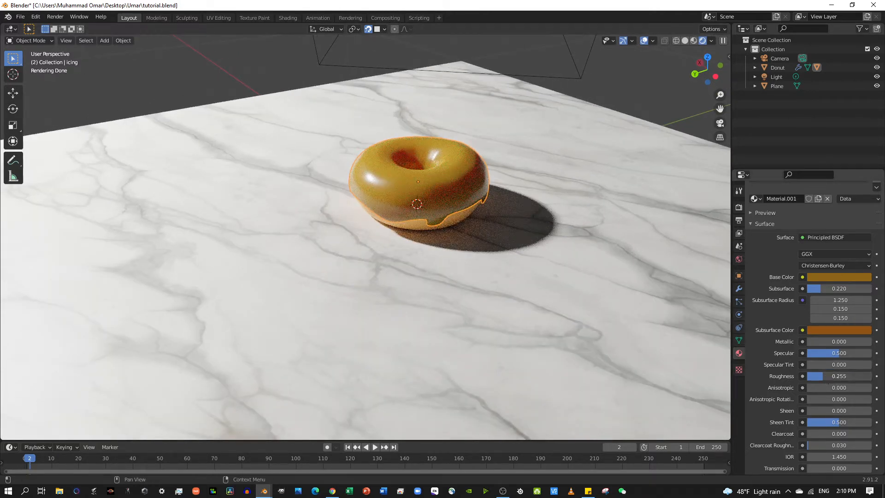
pyautogui.moveTo(839, 376); pyautogui.dragTo(846, 376)
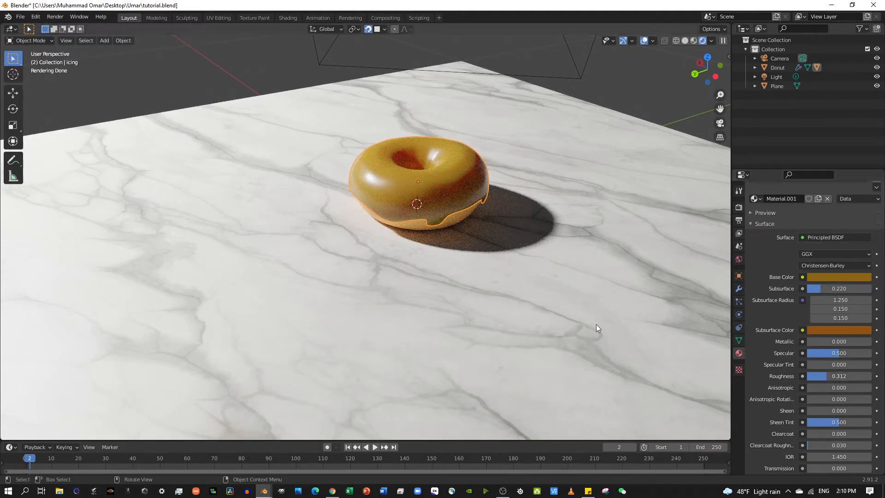
# Step: Set the first subsurface radius value of the donut base's material to 0.181
pyautogui.moveTo(557, 269)
pyautogui.mouseDown(button='middle')
pyautogui.moveTo(440, 256)
pyautogui.moveTo(479, 286)
pyautogui.moveTo(435, 225)
pyautogui.mouseUp(button='middle')
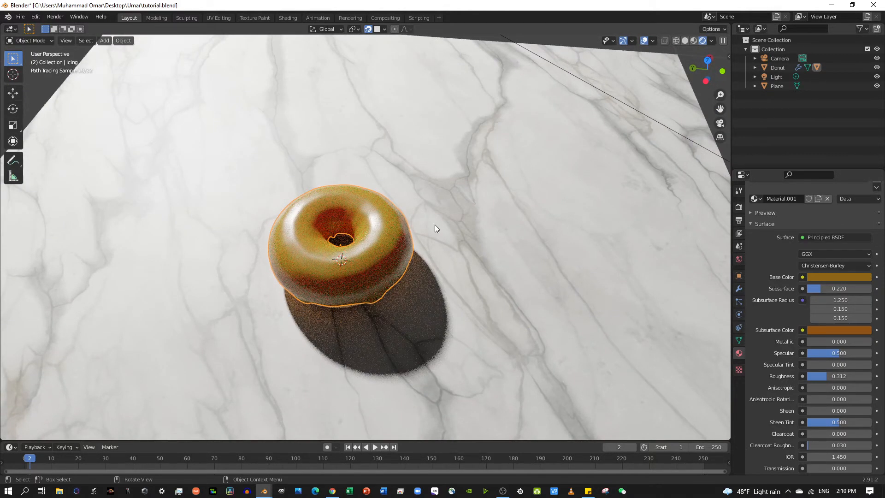
pyautogui.moveTo(414, 278)
pyautogui.mouseDown(button='middle')
pyautogui.moveTo(440, 232)
pyautogui.moveTo(429, 180)
pyautogui.moveTo(358, 255)
pyautogui.moveTo(414, 253)
pyautogui.moveTo(409, 224)
pyautogui.moveTo(395, 247)
pyautogui.moveTo(413, 252)
pyautogui.mouseUp(button='middle')
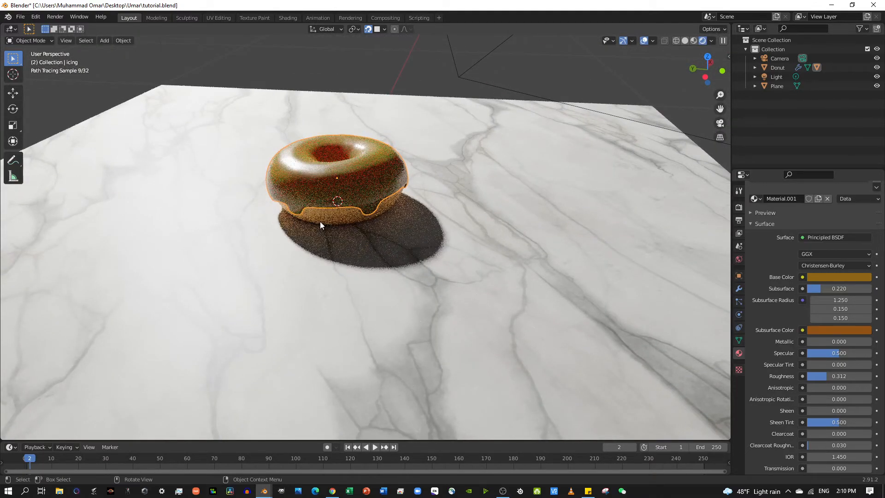
pyautogui.click(325, 214)
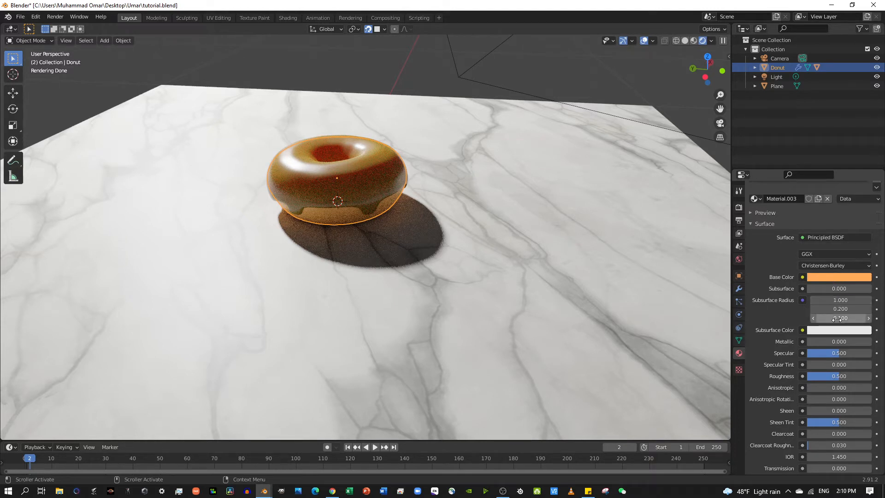
pyautogui.click(823, 299)
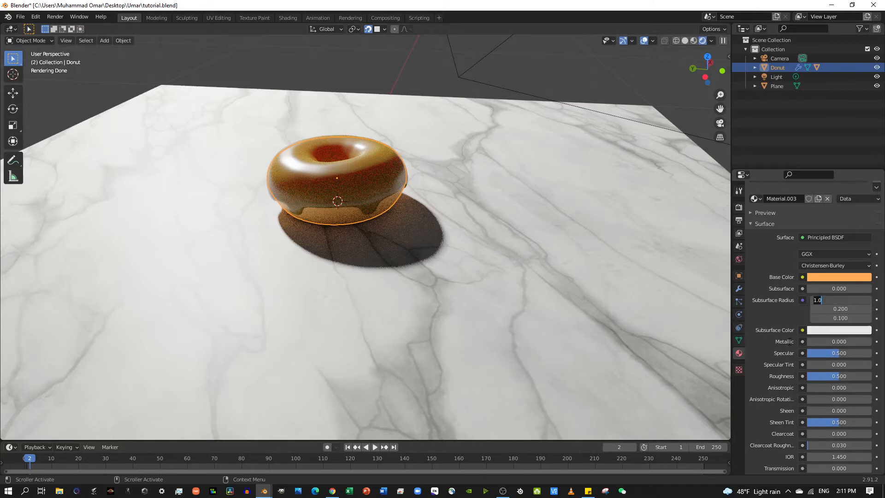
pyautogui.write('0.282')
pyautogui.press('BackSpace')
pyautogui.press('BackSpace')
pyautogui.press('BackSpace')
pyautogui.write('181')
pyautogui.press('Return')
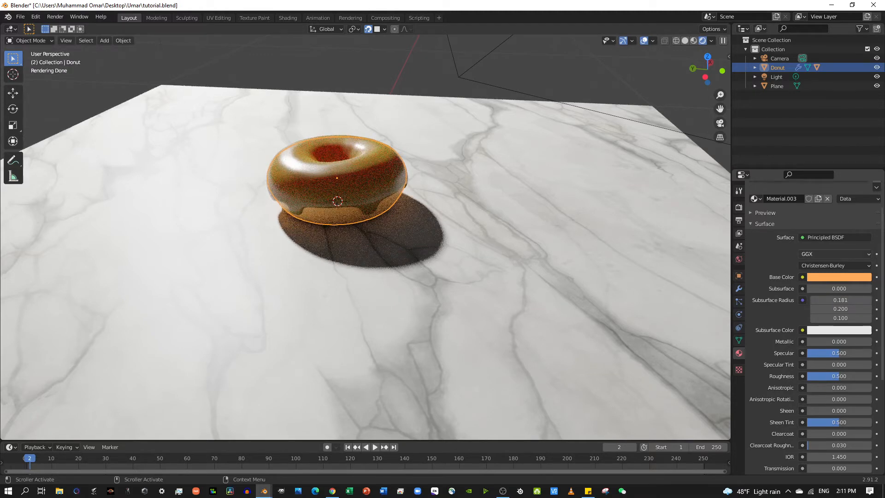
# Step: Set the second and third subsurface radius values of the donut base's material to 0.15 each
pyautogui.click(842, 309)
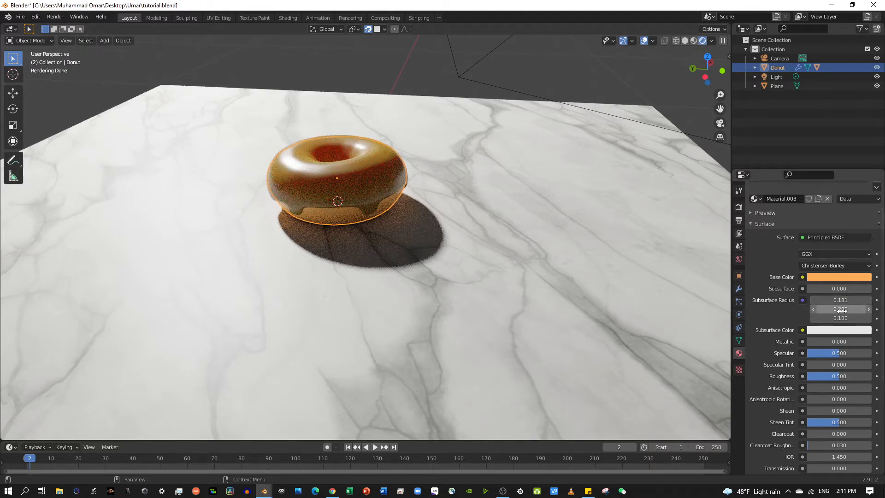
pyautogui.press('BackSpace')
pyautogui.write('0')
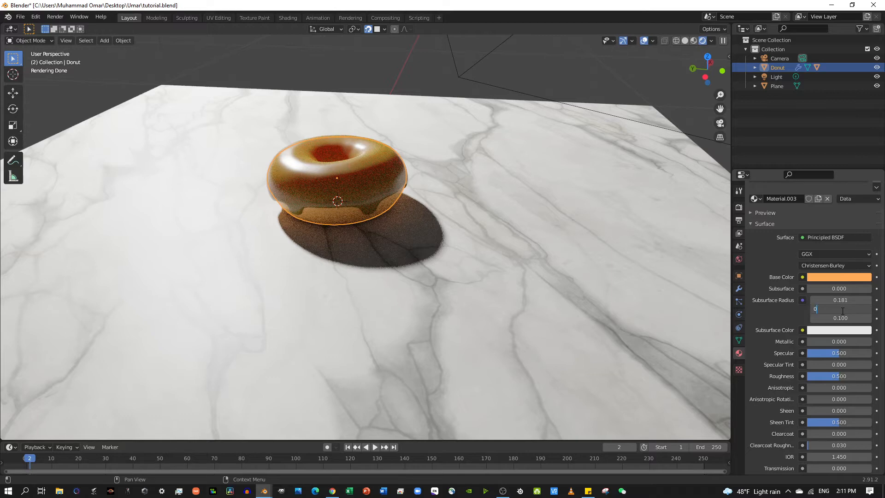
pyautogui.write('.15')
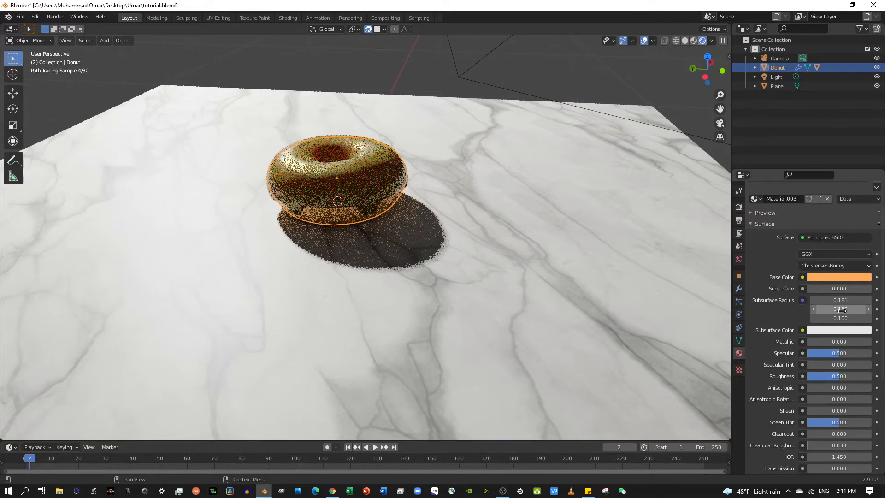
pyautogui.press('Return')
pyautogui.click(857, 319)
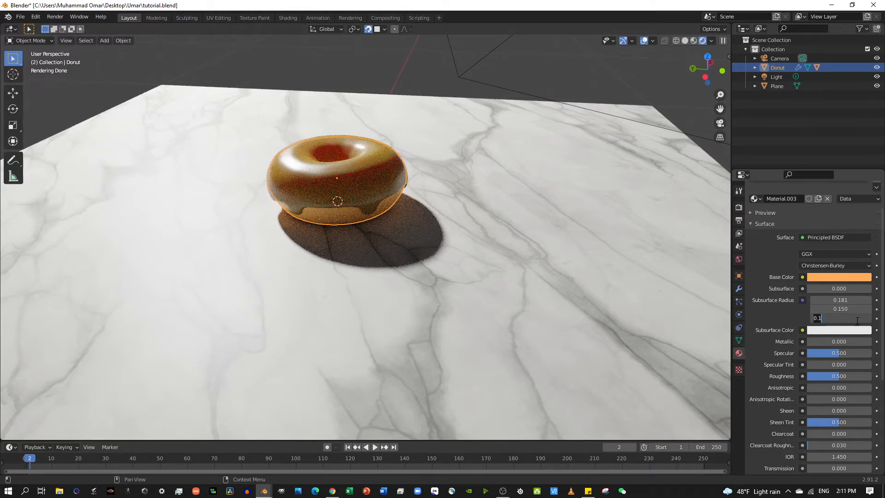
pyautogui.press('BackSpace')
pyautogui.write('0.15')
pyautogui.press('Return')
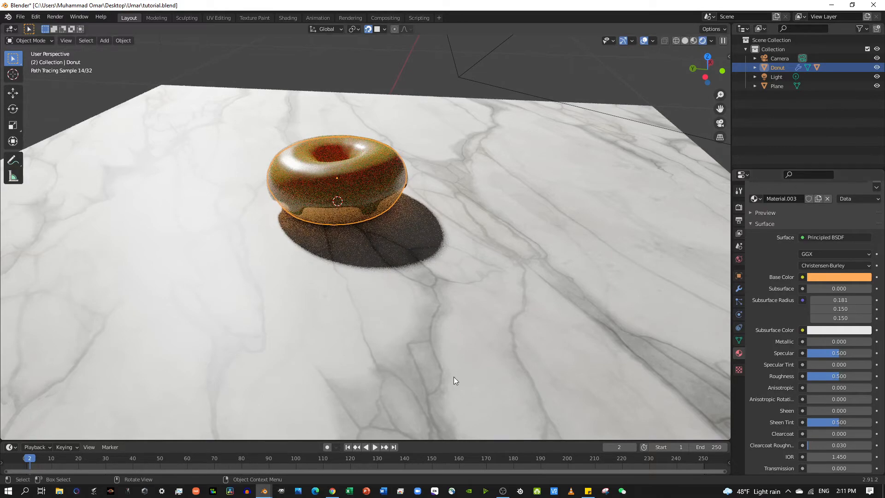
# Step: Look through the camera and split the 3D viewport vertically into two side-by-side views
pyautogui.moveTo(366, 209); pyautogui.dragTo(413, 206, button='middle')
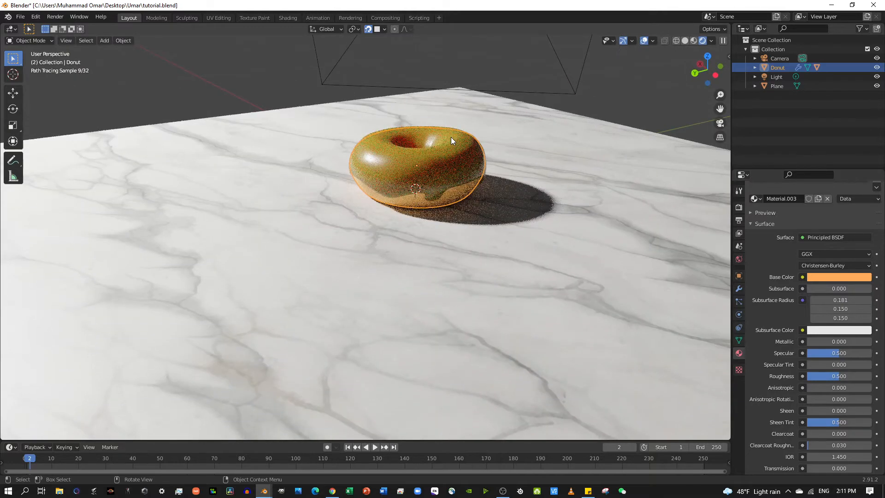
pyautogui.click(720, 123)
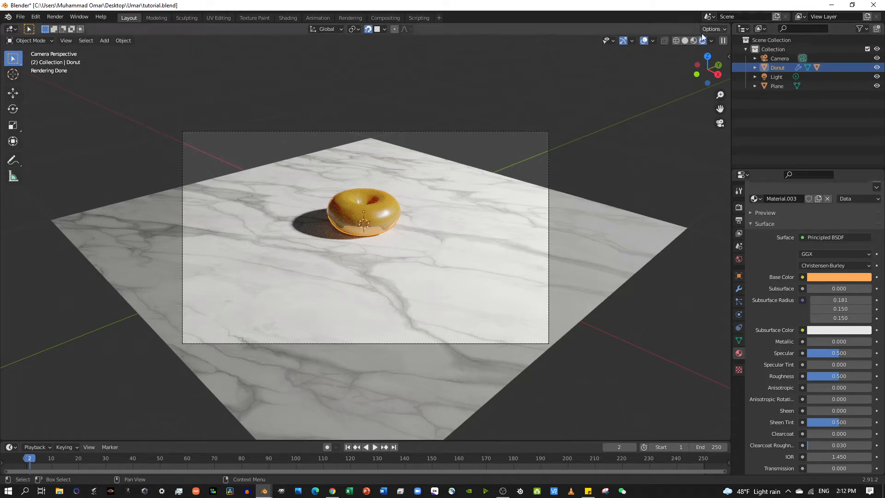
pyautogui.rightClick(730, 24)
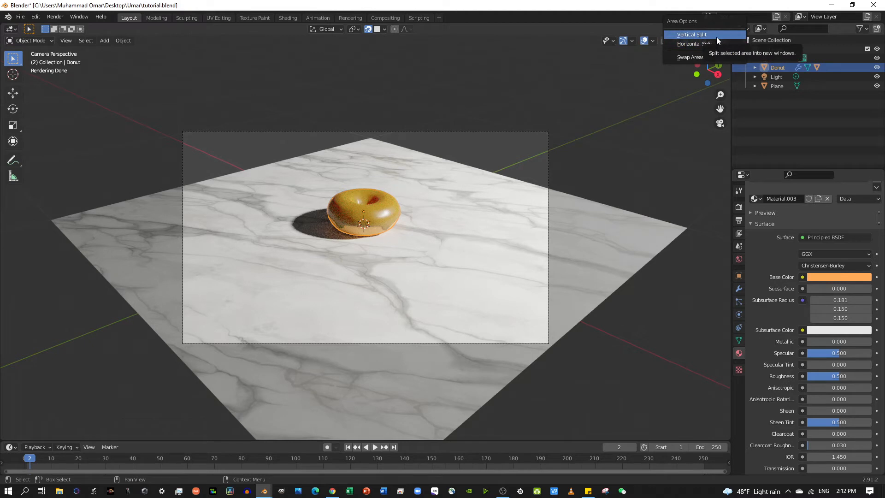
pyautogui.click(716, 37)
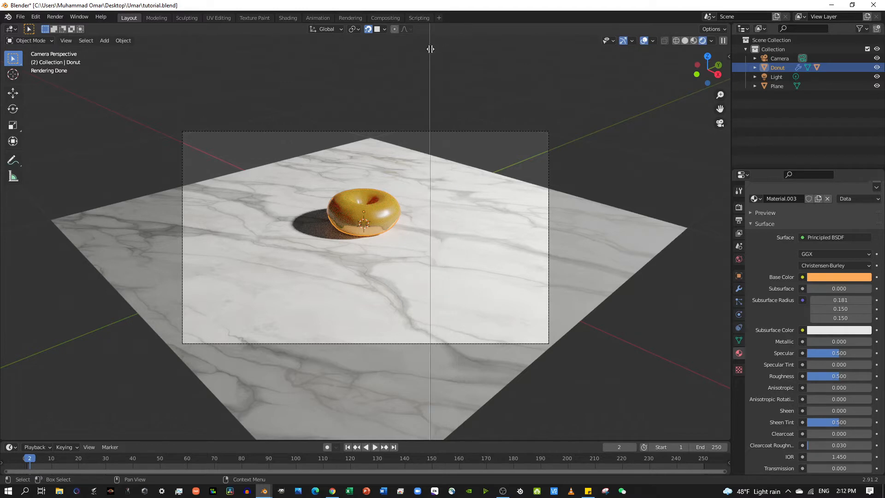
pyautogui.click(430, 48)
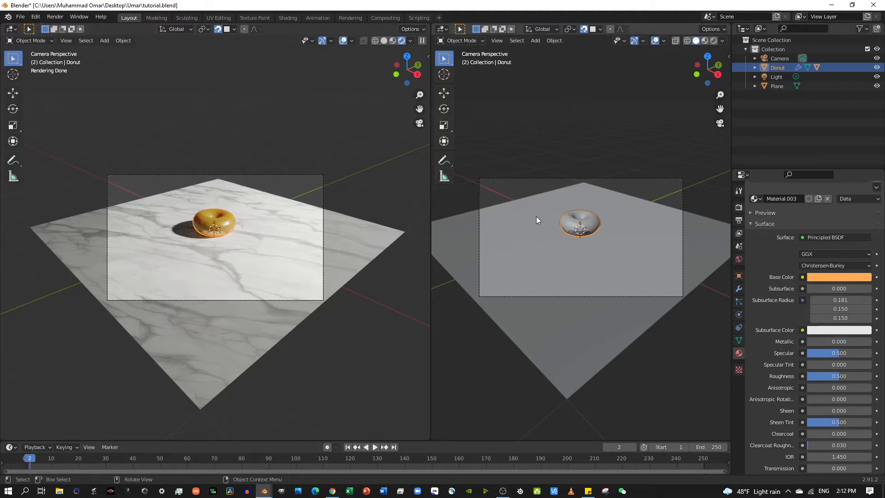
# Step: Set the point light's power to 1001.7 W and its radius to 0.64 m to soften the donut's shadow
pyautogui.moveTo(535, 217); pyautogui.dragTo(631, 222, button='middle')
pyautogui.moveTo(691, 244); pyautogui.dragTo(645, 220, button='middle')
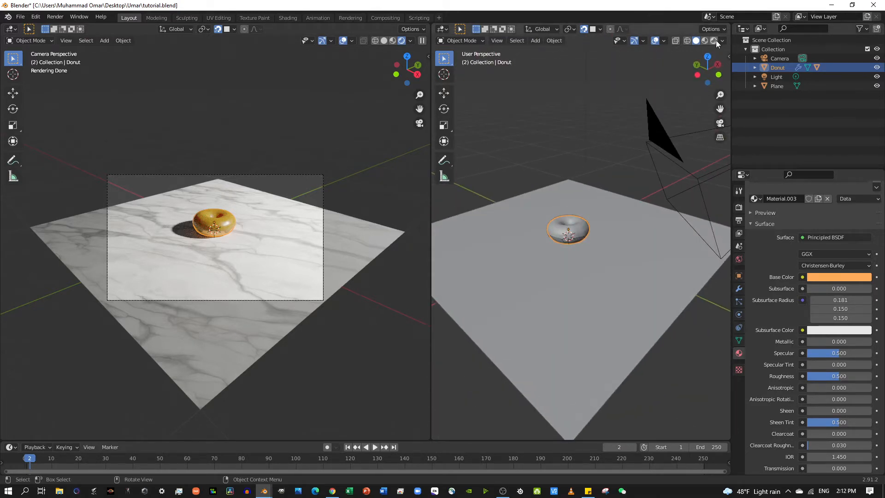
pyautogui.moveTo(647, 245); pyautogui.dragTo(686, 252, button='middle')
pyautogui.scroll(-3, 540, 266)
pyautogui.scroll(-2, 542, 269)
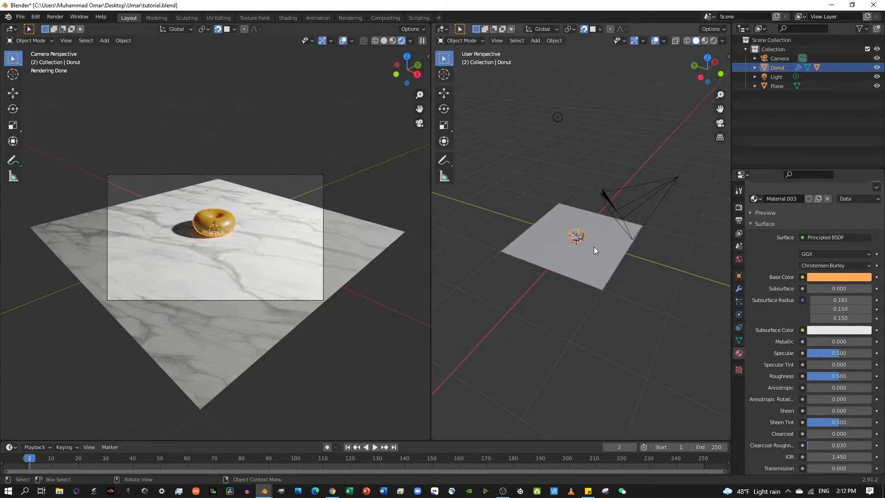
pyautogui.moveTo(561, 114); pyautogui.dragTo(560, 93, button='middle')
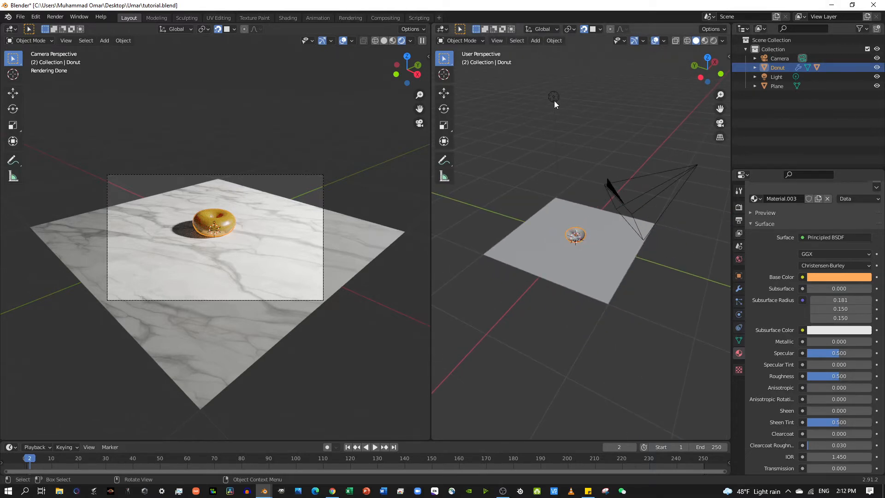
pyautogui.click(554, 101)
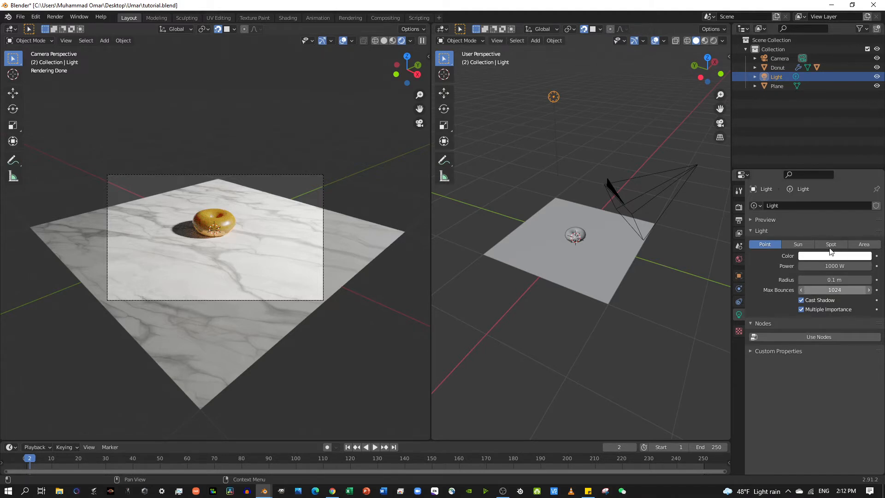
pyautogui.moveTo(809, 267); pyautogui.dragTo(824, 283)
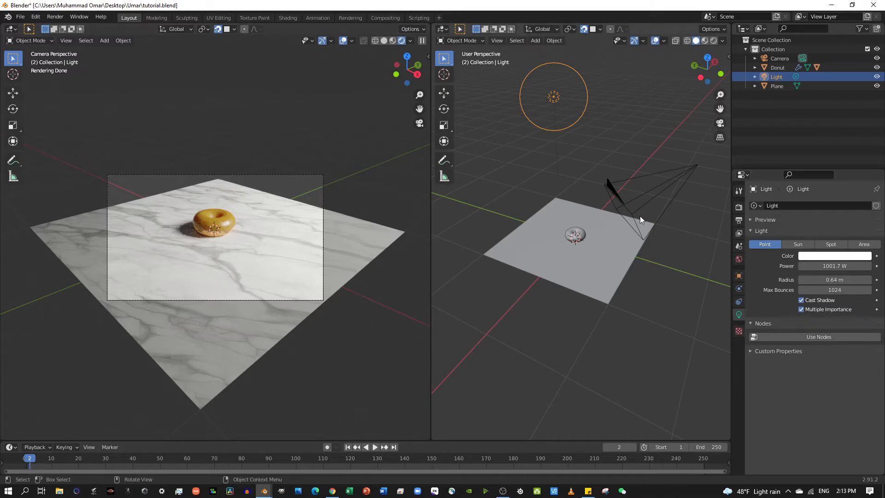
# Step: Deselect the camera and show the scene in the solid-shaded viewport from the front orthographic view
pyautogui.click(644, 197)
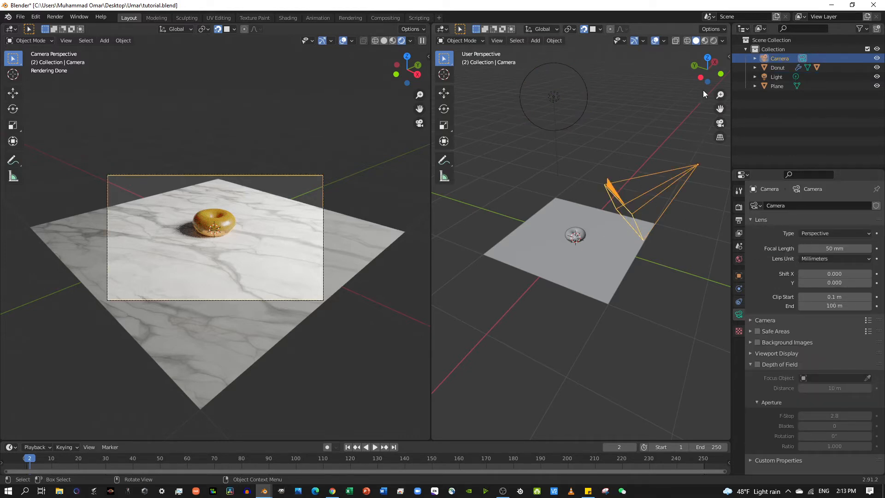
pyautogui.click(654, 136)
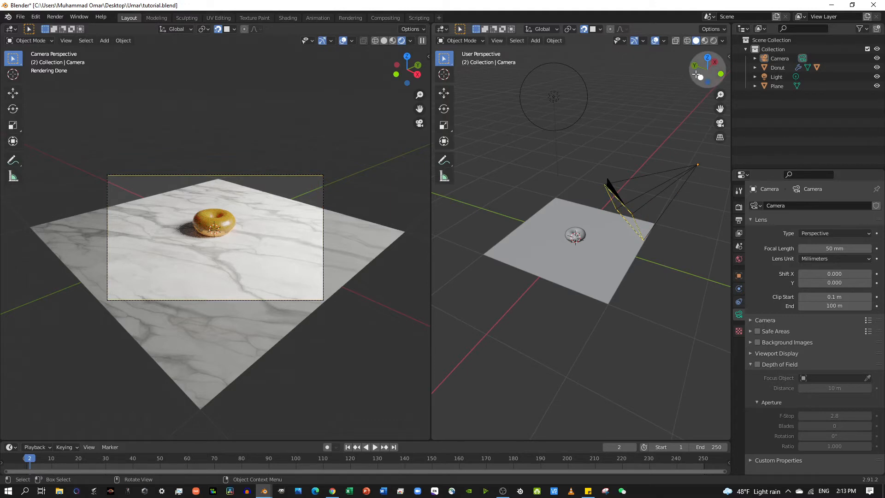
pyautogui.click(720, 72)
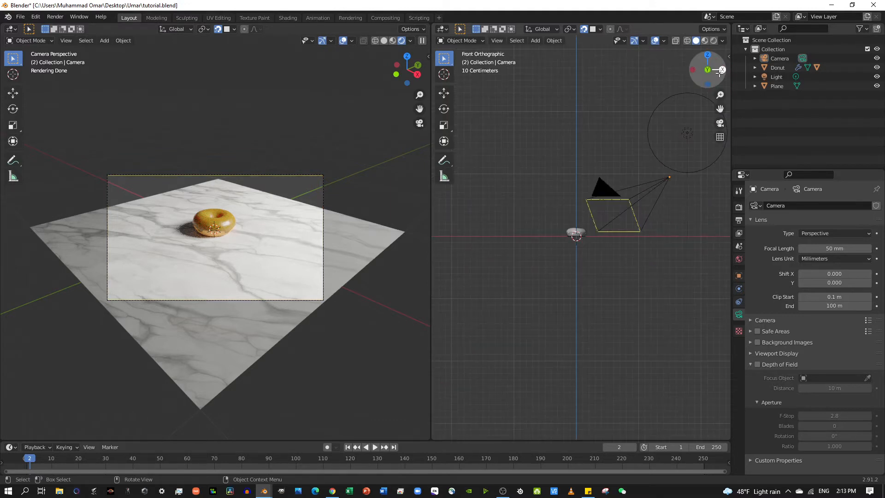
pyautogui.moveTo(660, 131); pyautogui.dragTo(676, 142, button='middle')
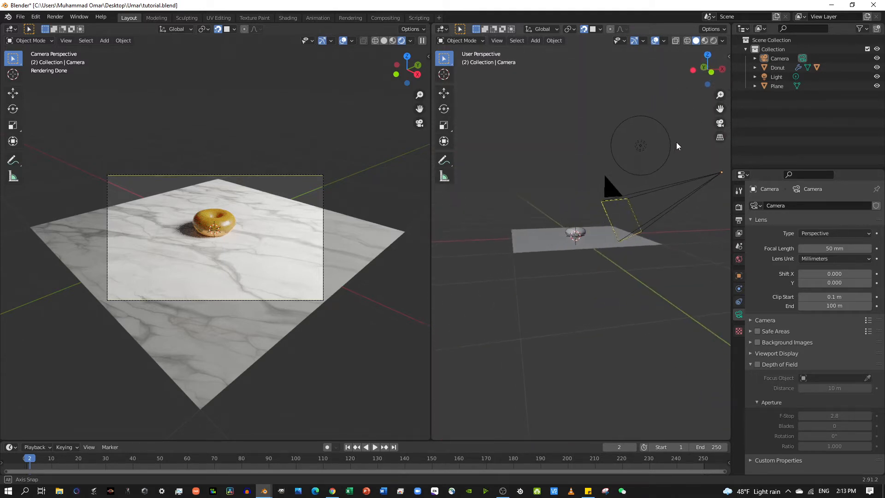
pyautogui.click(712, 70)
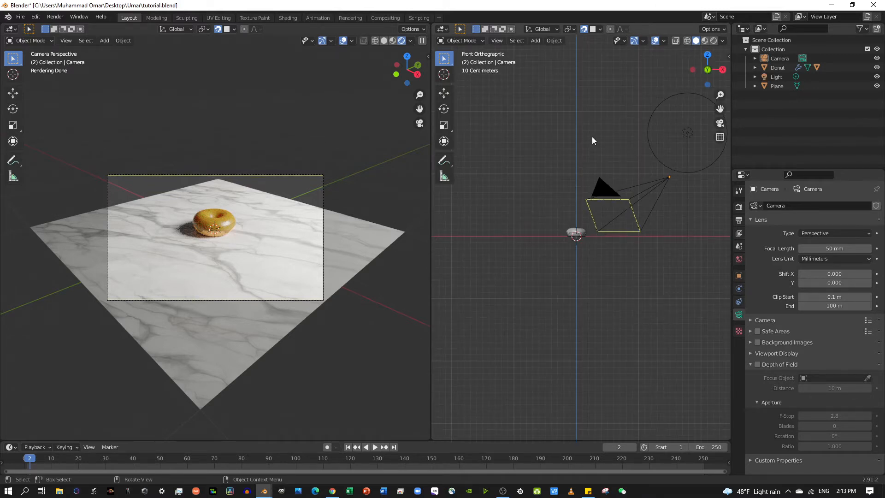
# Step: Select the camera in the front view and raise it about 0.303 m along the global Z axis
pyautogui.click(640, 212)
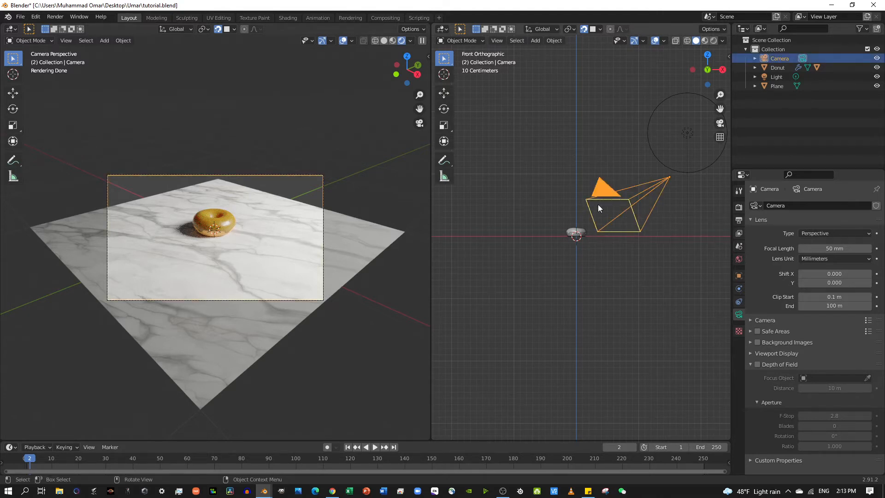
pyautogui.press('g')
pyautogui.press('z')
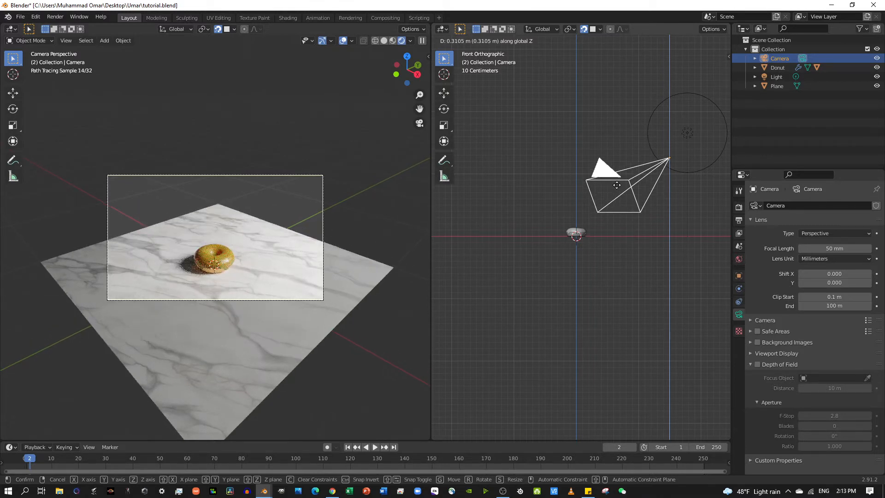
pyautogui.click(616, 185)
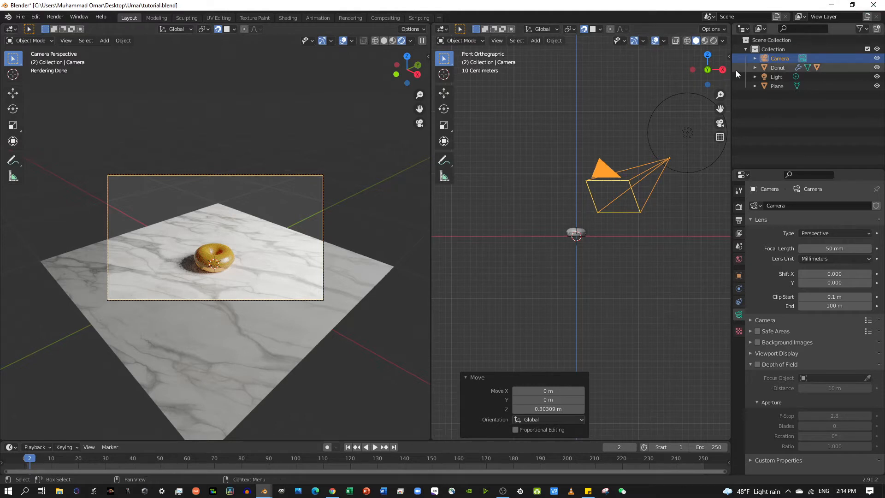
# Step: Join the two side-by-side 3D viewports into one, keeping the rendered camera view
pyautogui.moveTo(654, 228); pyautogui.dragTo(593, 256, button='middle')
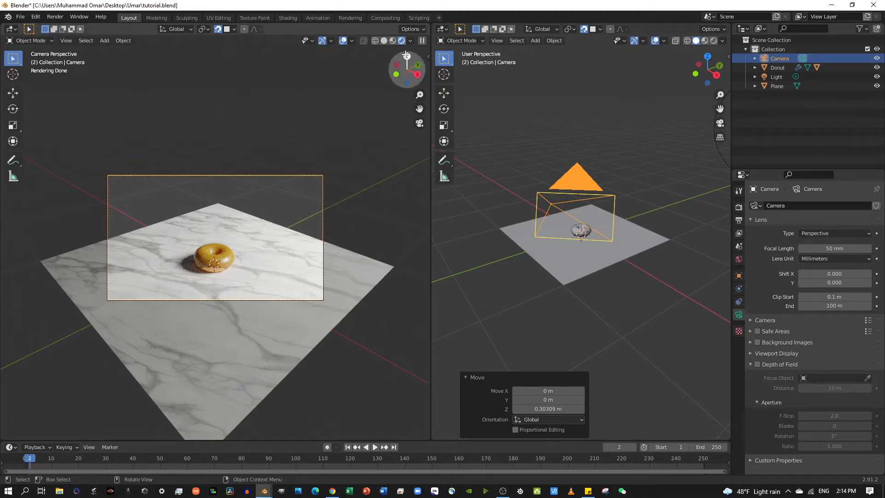
pyautogui.moveTo(413, 191); pyautogui.dragTo(488, 203)
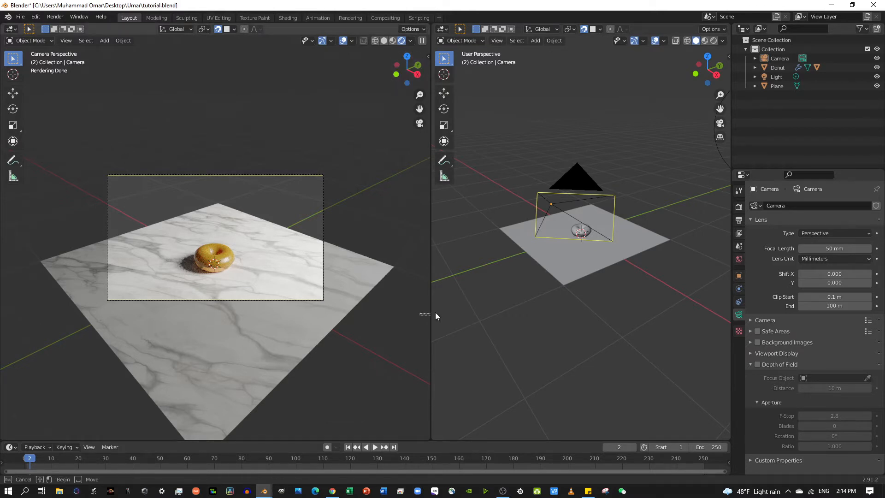
pyautogui.click(426, 42)
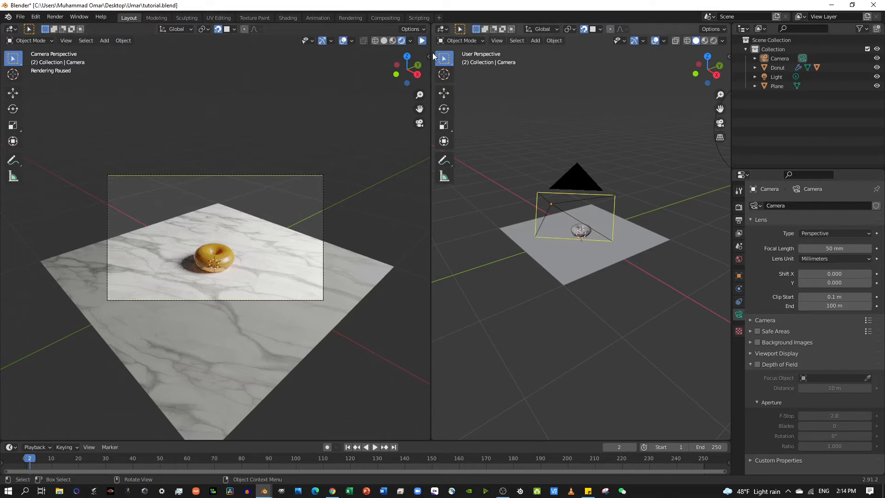
pyautogui.click(421, 41)
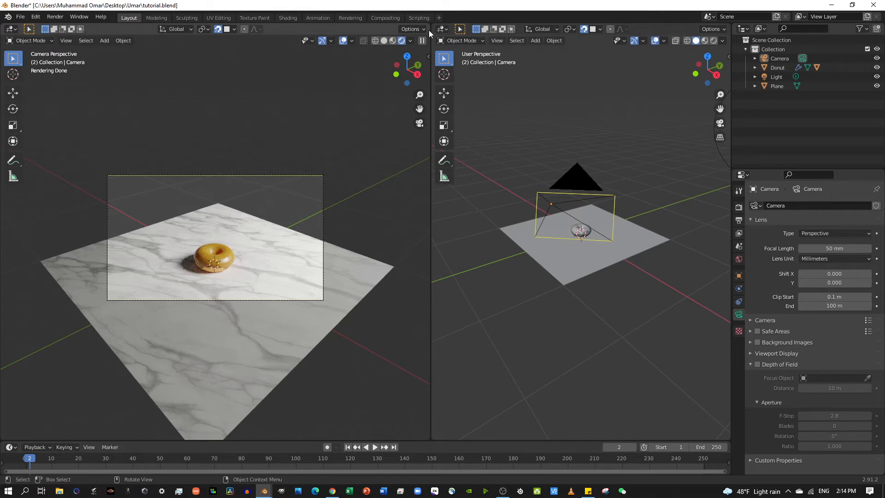
pyautogui.moveTo(428, 29); pyautogui.dragTo(467, 37)
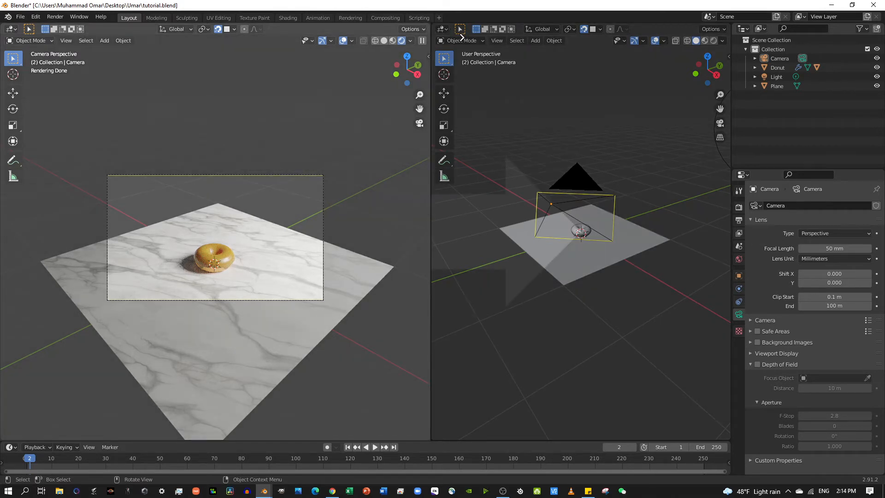
pyautogui.moveTo(454, 32)
pyautogui.mouseDown()
pyautogui.moveTo(424, 25)
pyautogui.moveTo(451, 32)
pyautogui.mouseUp()
pyautogui.moveTo(566, 94); pyautogui.dragTo(566, 95)
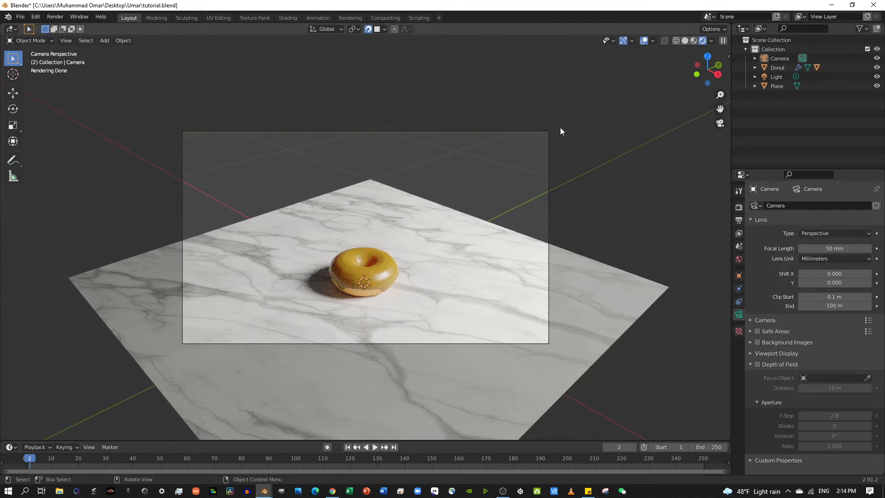
# Step: Select the donut's icing and return the viewport to the camera view
pyautogui.click(380, 242)
pyautogui.keyDown('shift'); pyautogui.click(367, 282); pyautogui.keyUp('shift')
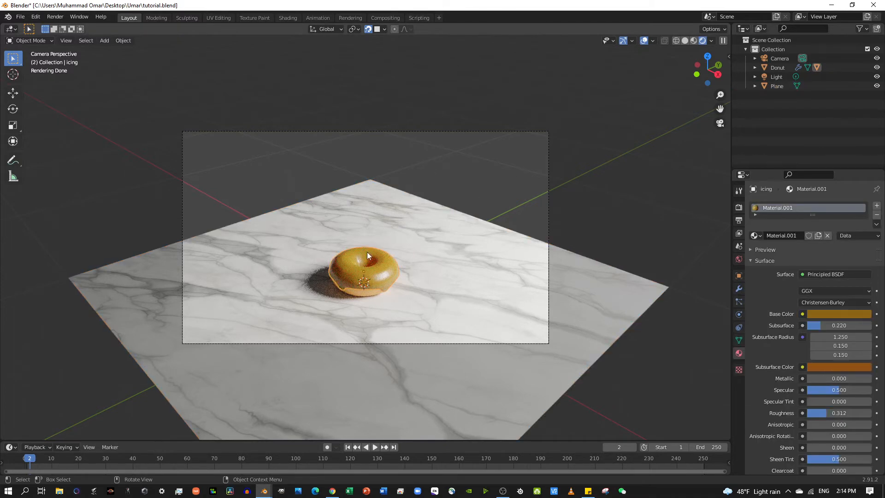
pyautogui.moveTo(367, 252)
pyautogui.mouseDown(button='middle')
pyautogui.moveTo(443, 247)
pyautogui.moveTo(369, 261)
pyautogui.moveTo(366, 249)
pyautogui.mouseUp(button='middle')
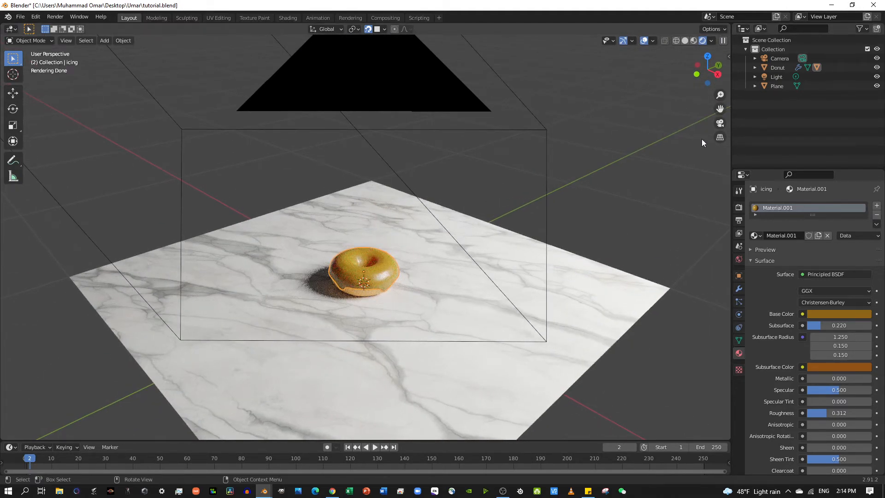
pyautogui.click(720, 123)
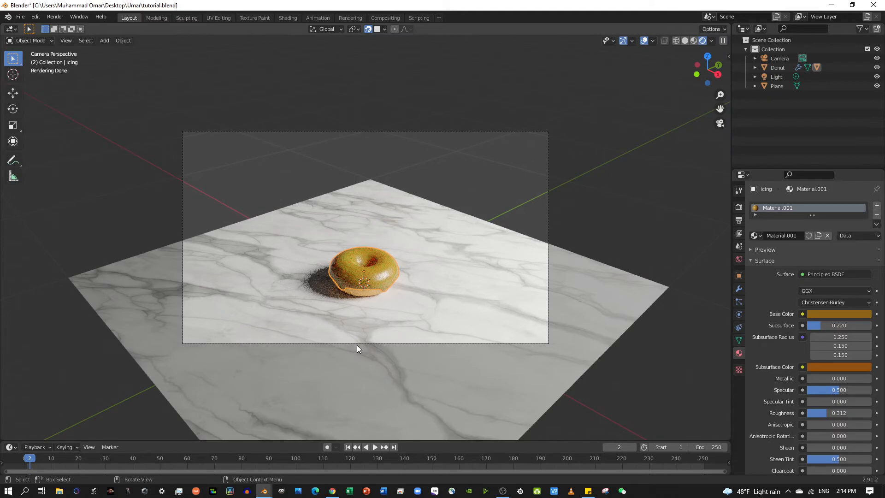
# Step: Select the camera, try to move it along the global Z axis in rendered shading, and return to the camera view
pyautogui.click(819, 59)
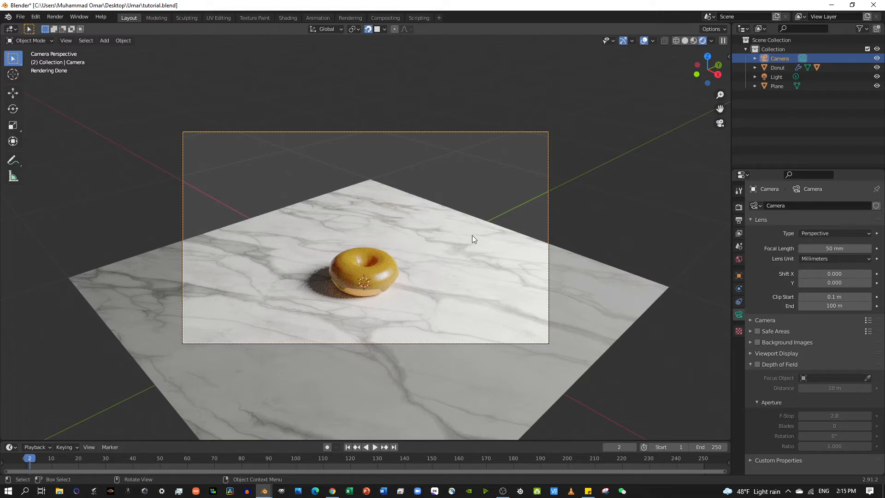
pyautogui.press('z')
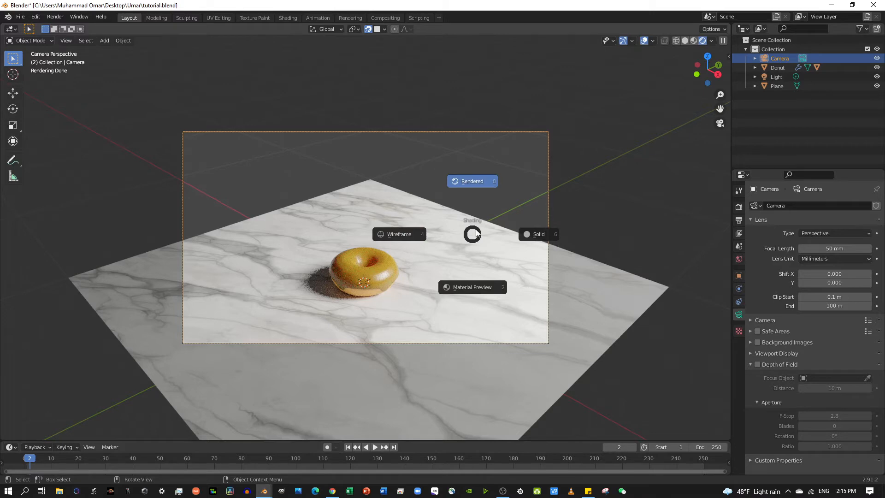
pyautogui.click(487, 186)
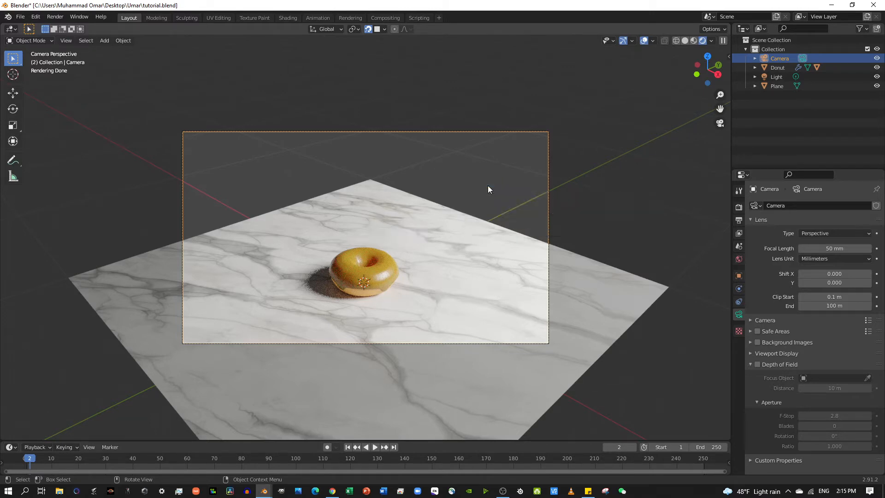
pyautogui.press('g')
pyautogui.press('z')
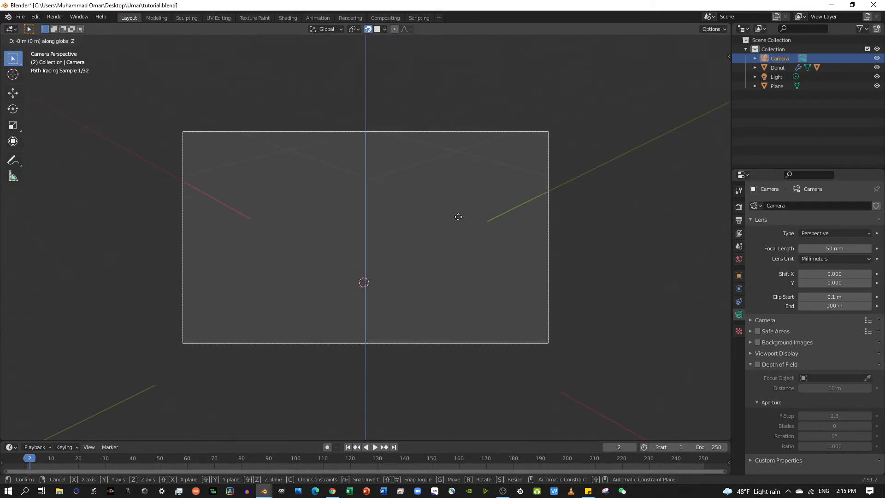
pyautogui.click(458, 216)
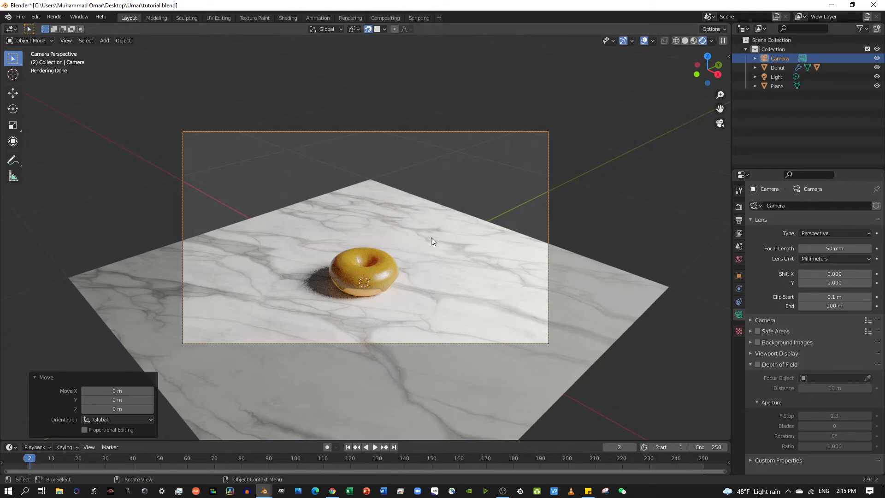
pyautogui.moveTo(428, 236); pyautogui.dragTo(524, 237, button='middle')
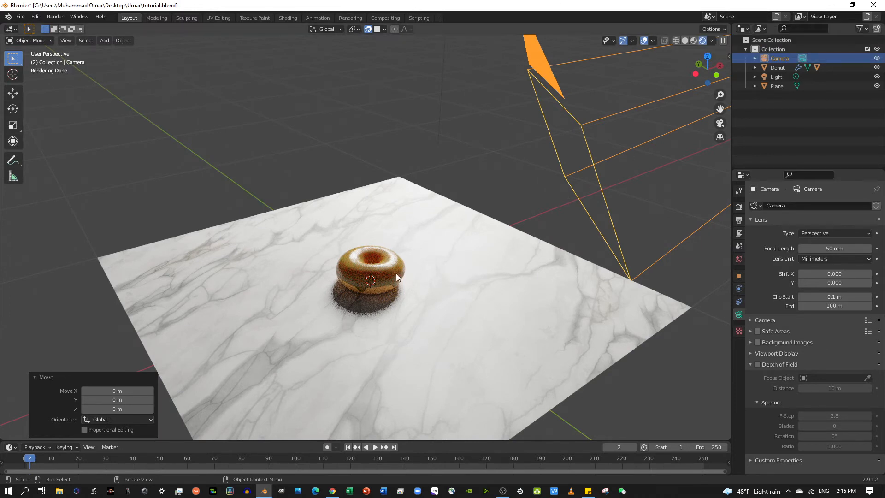
pyautogui.click(717, 124)
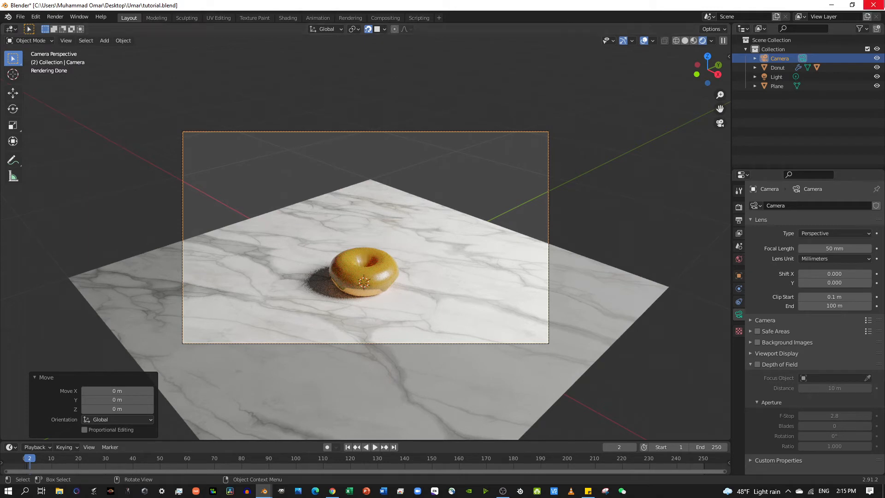
# Step: Render the current frame, save the result as untitled.png in PNG format, and close the render window
pyautogui.click(733, 209)
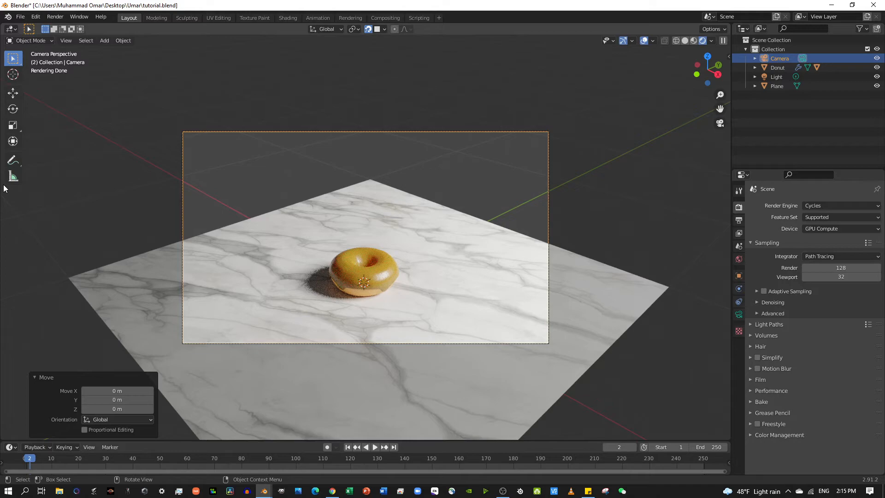
pyautogui.press('F12')
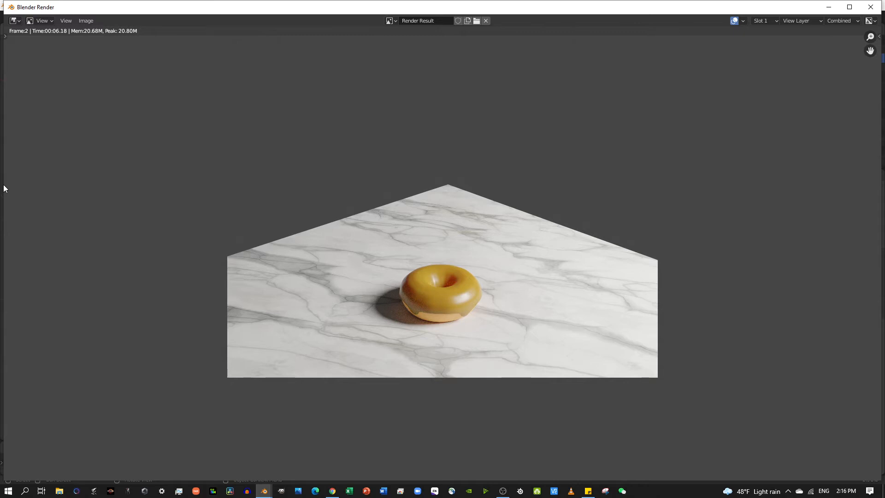
pyautogui.click(86, 21)
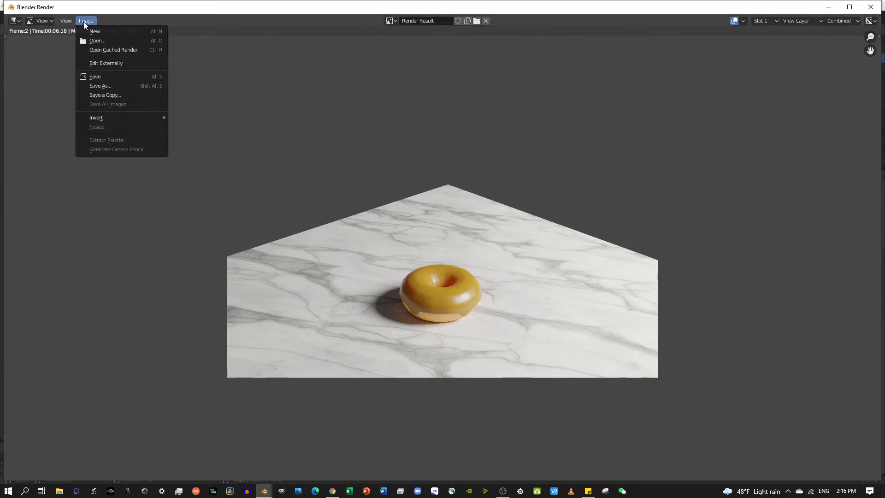
pyautogui.click(109, 76)
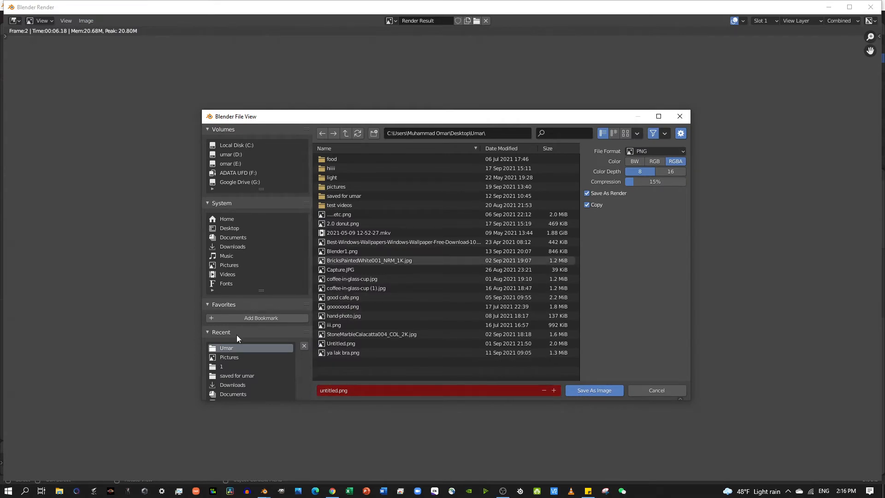
pyautogui.click(599, 390)
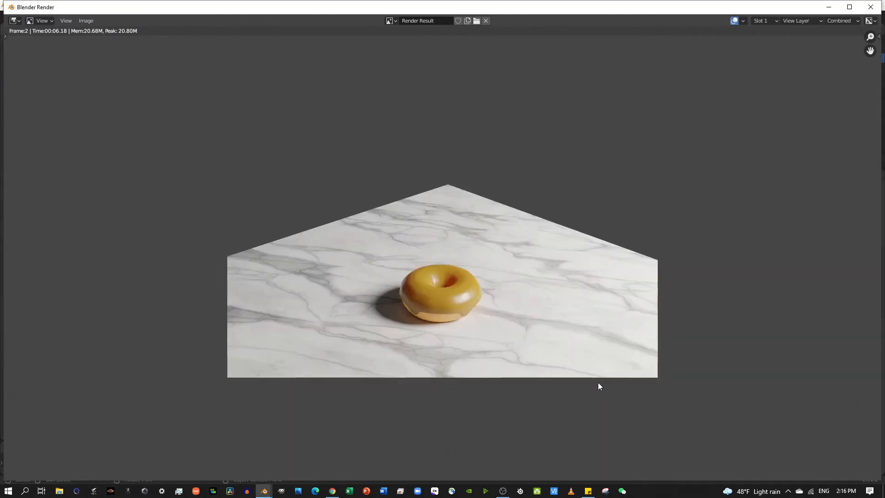
pyautogui.click(862, 8)
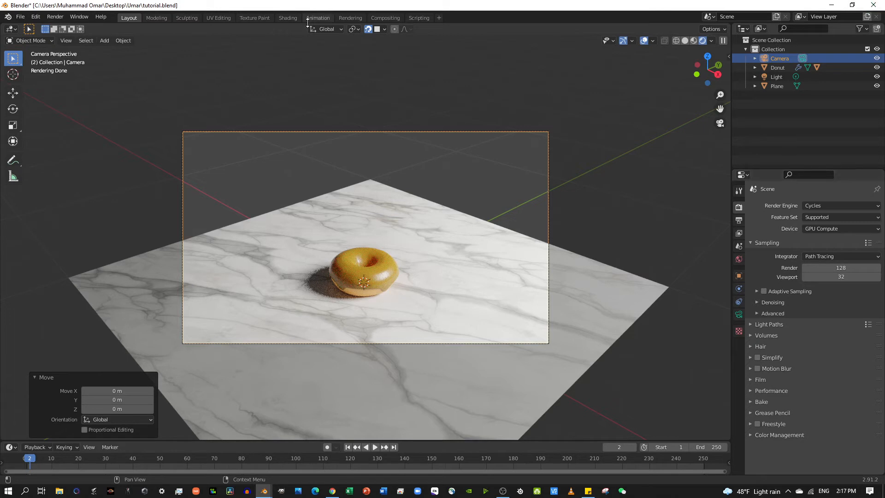
# Step: Switch to the Compositing workspace, enlarge the Dope Sheet area and change it to a Compositor
pyautogui.click(397, 17)
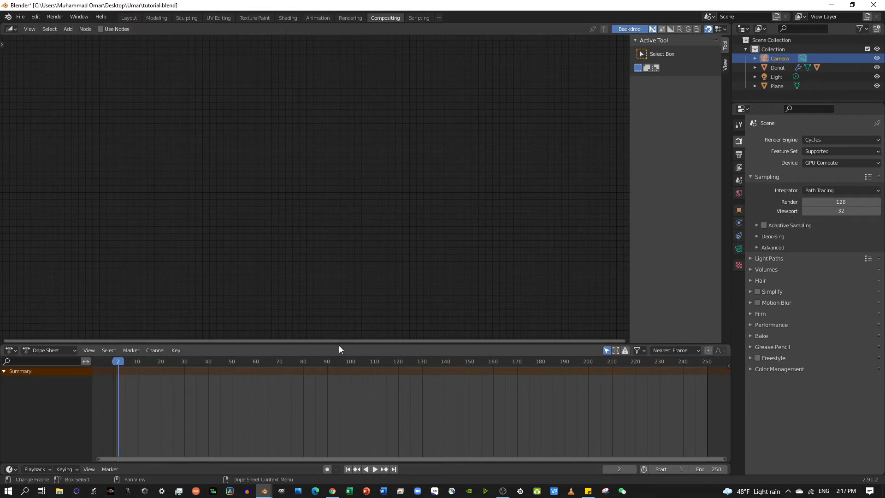
pyautogui.moveTo(341, 343); pyautogui.dragTo(381, 241)
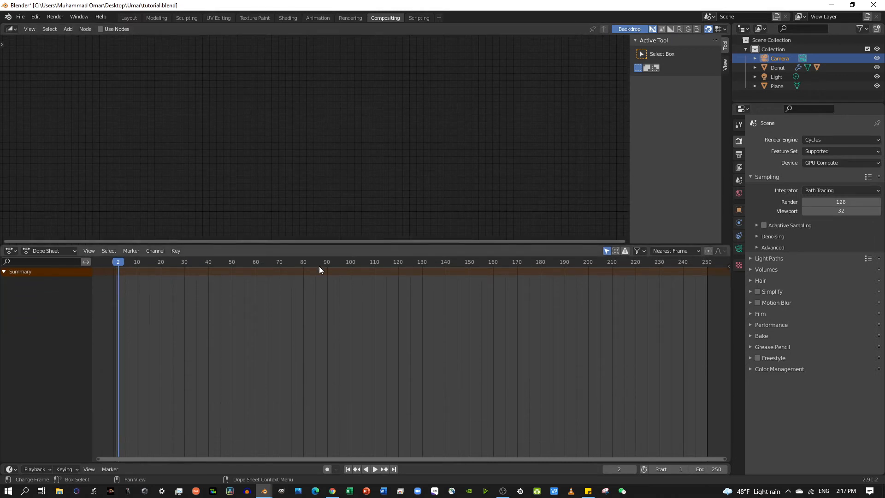
pyautogui.click(11, 250)
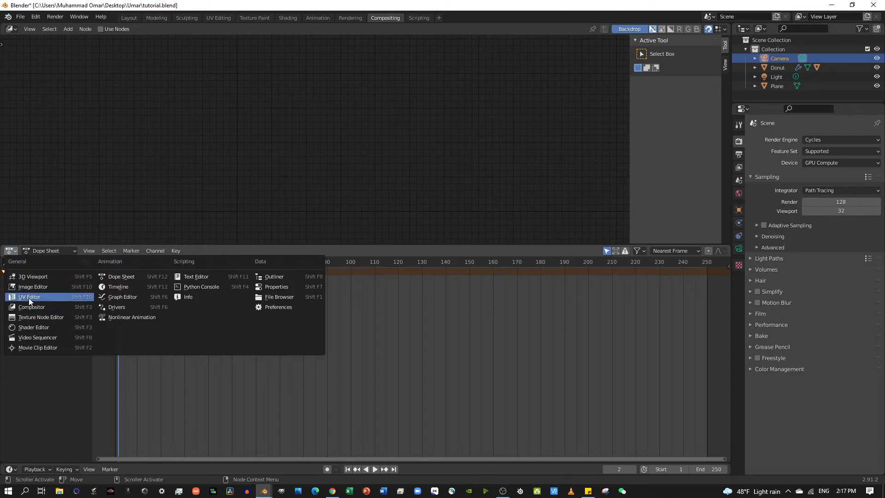
pyautogui.click(74, 309)
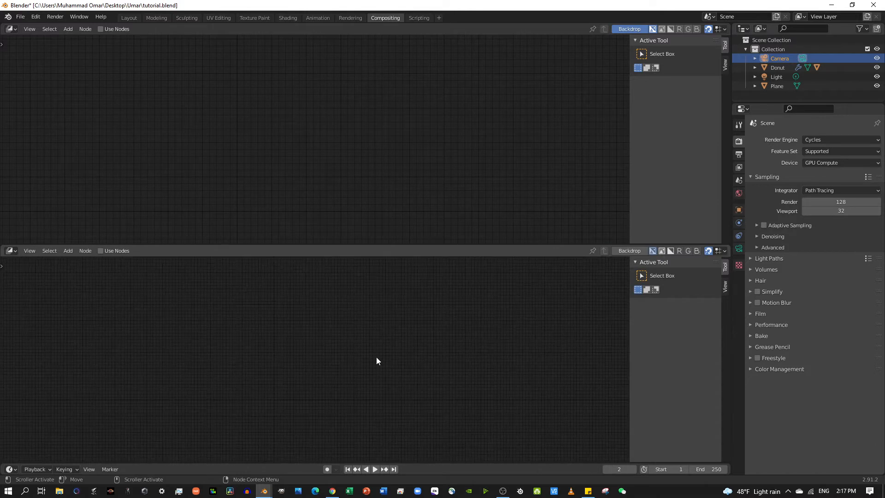
# Step: Enable the use of nodes for compositing and enlarge the upper Compositor area
pyautogui.click(104, 250)
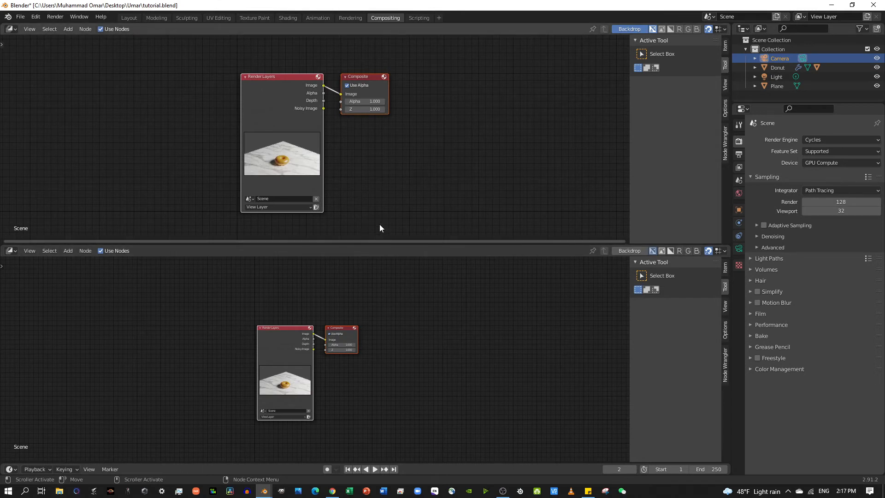
pyautogui.moveTo(398, 243); pyautogui.dragTo(350, 332)
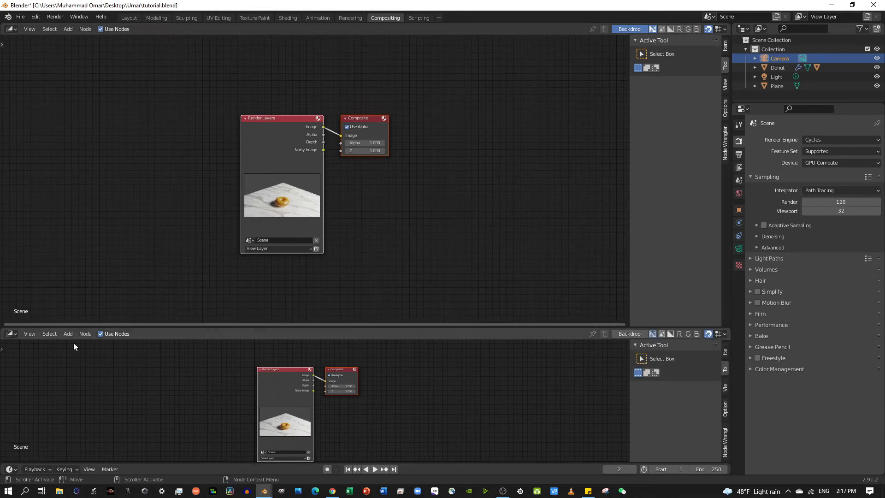
pyautogui.click(10, 333)
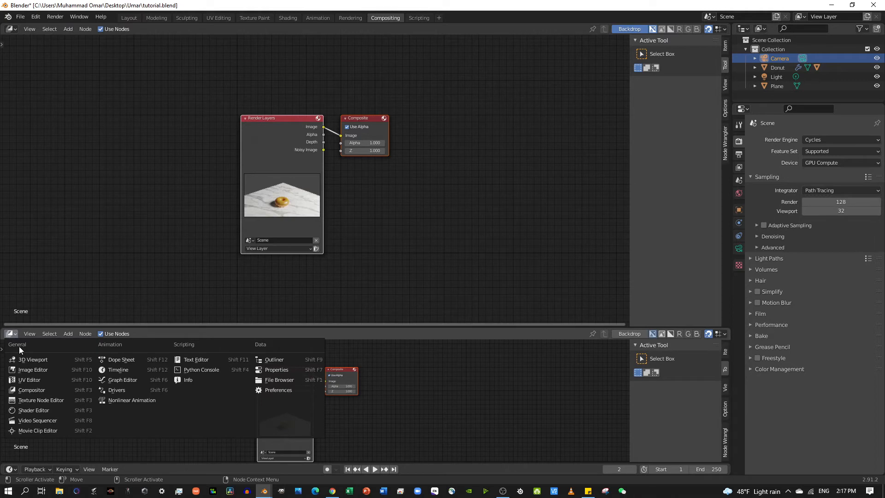
# Step: Try an Alpha value of 0.800 on the Composite node and undo the change
pyautogui.scroll(2, 296, 107)
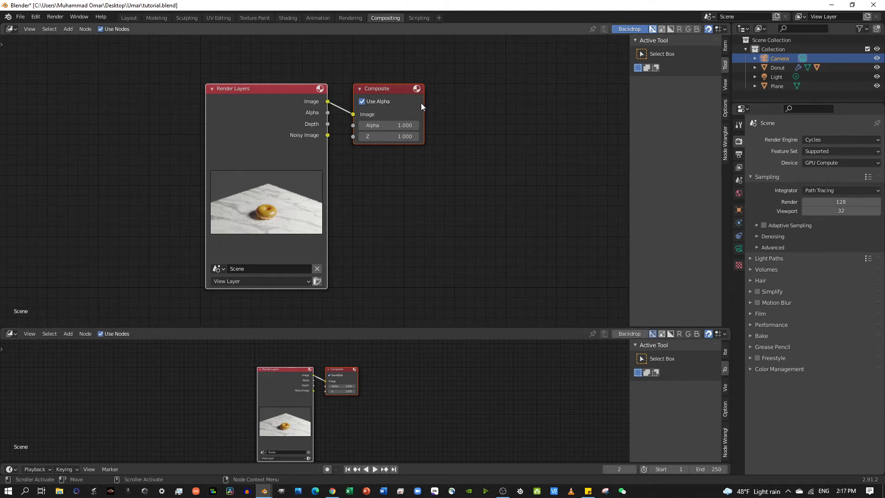
pyautogui.moveTo(404, 109); pyautogui.dragTo(322, 131)
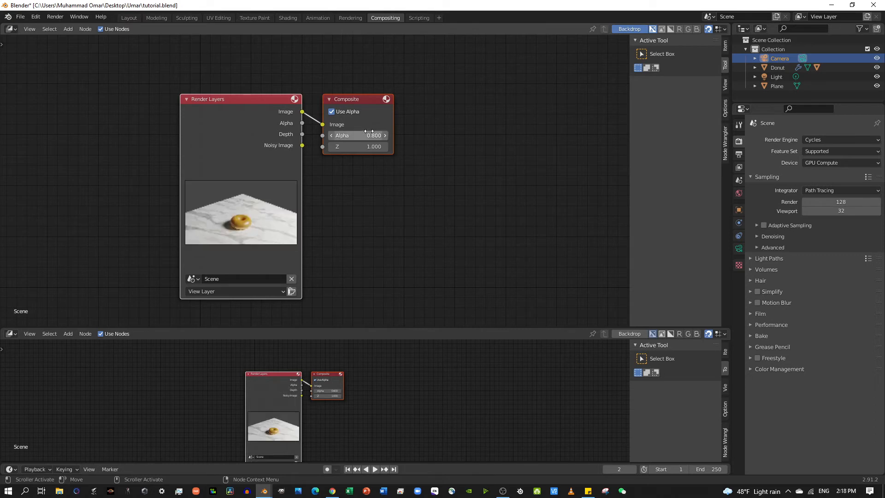
pyautogui.hotkey('ctrl', 'z')
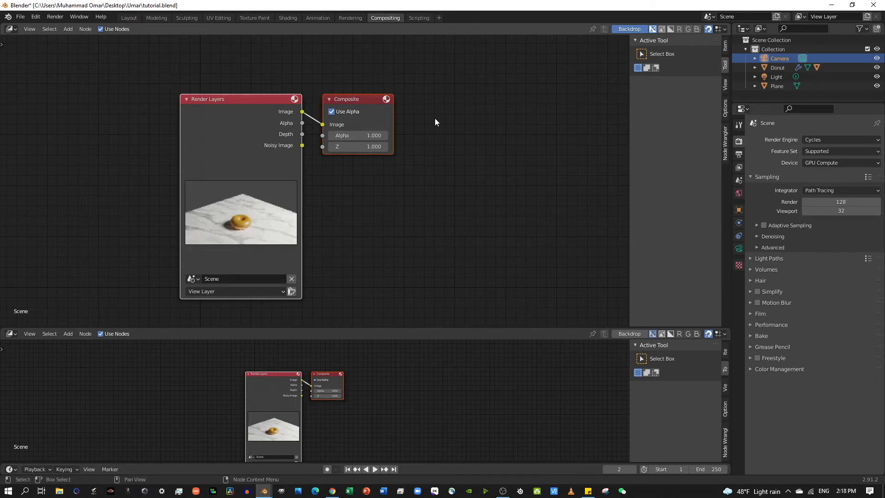
# Step: Reposition the Render Layers and Composite nodes together in the upper Compositor
pyautogui.hotkey('ctrl', 'z')
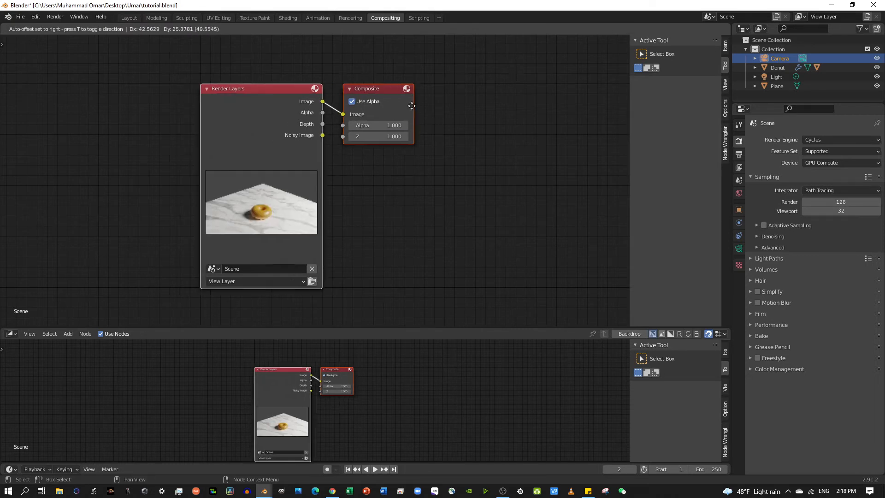
pyautogui.moveTo(282, 120); pyautogui.dragTo(150, 99)
pyautogui.moveTo(291, 365)
pyautogui.mouseDown()
pyautogui.moveTo(310, 359)
pyautogui.moveTo(293, 366)
pyautogui.mouseUp()
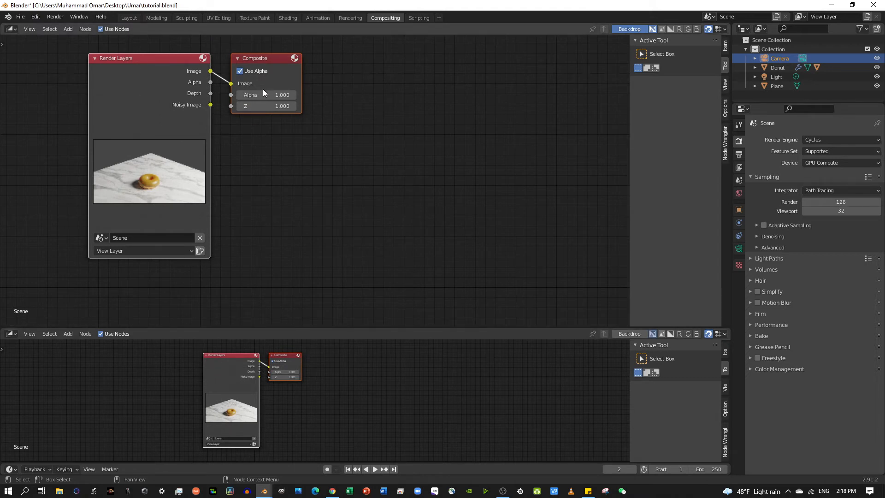
pyautogui.moveTo(298, 90); pyautogui.dragTo(339, 102)
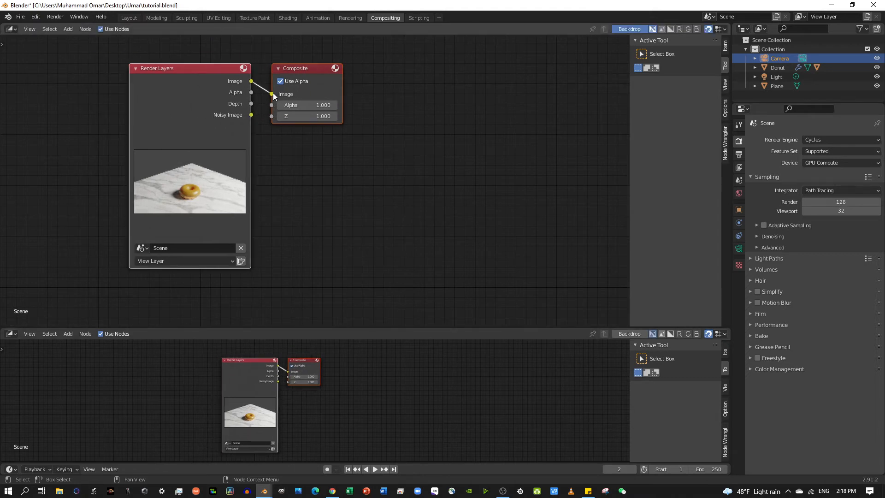
# Step: Detach the link from the Composite node's Image input and reconnect it to the Render Layers Image output
pyautogui.moveTo(273, 93); pyautogui.dragTo(263, 99)
pyautogui.press('g')
pyautogui.click(347, 101)
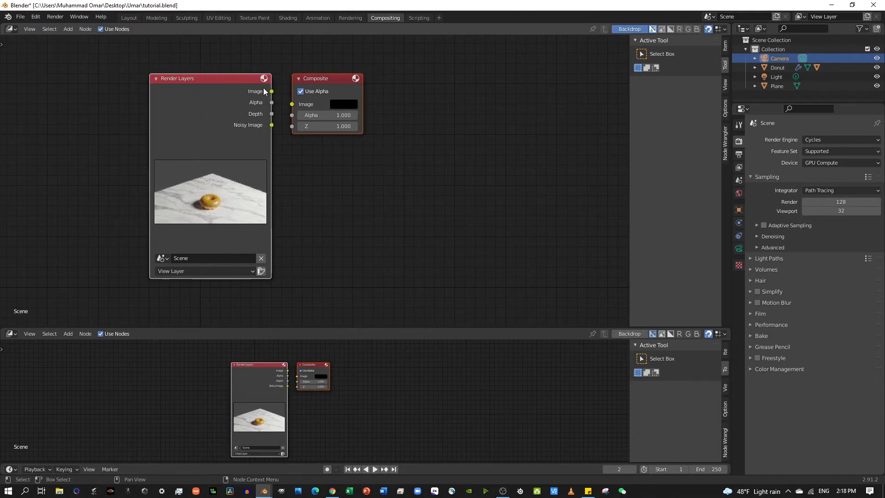
pyautogui.moveTo(271, 92); pyautogui.dragTo(290, 104)
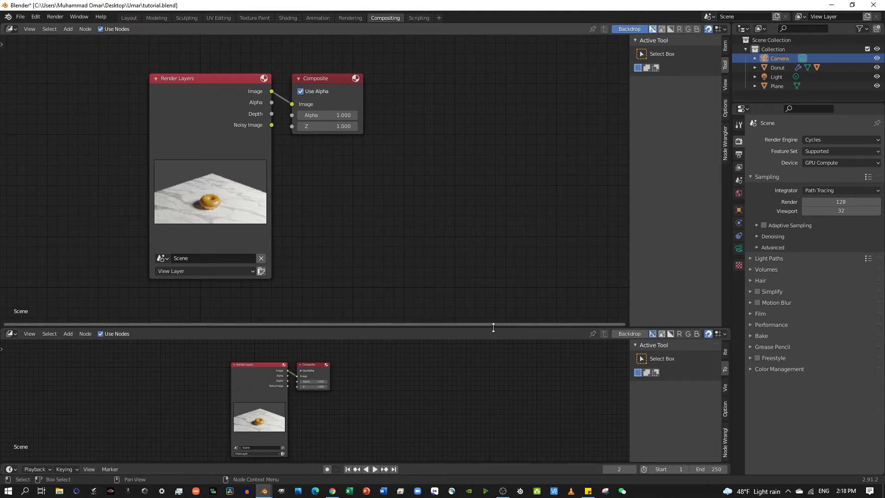
# Step: Insert a Denoise node between Render Layers and Composite, and connect the Noisy Image output to its Image input
pyautogui.hotkey('shift', 'a')
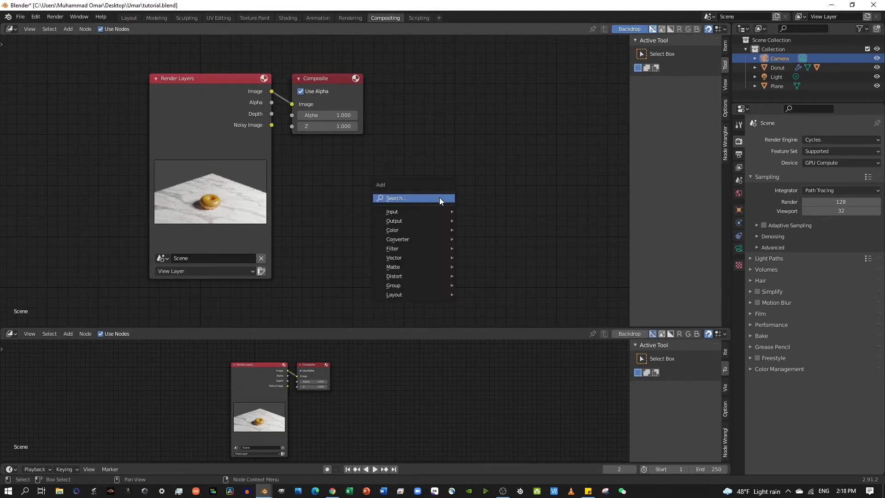
pyautogui.click(422, 198)
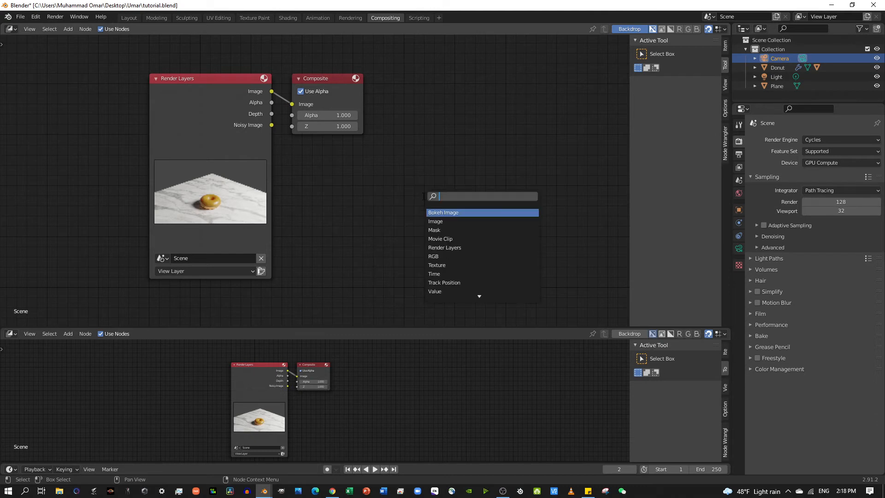
pyautogui.write('de')
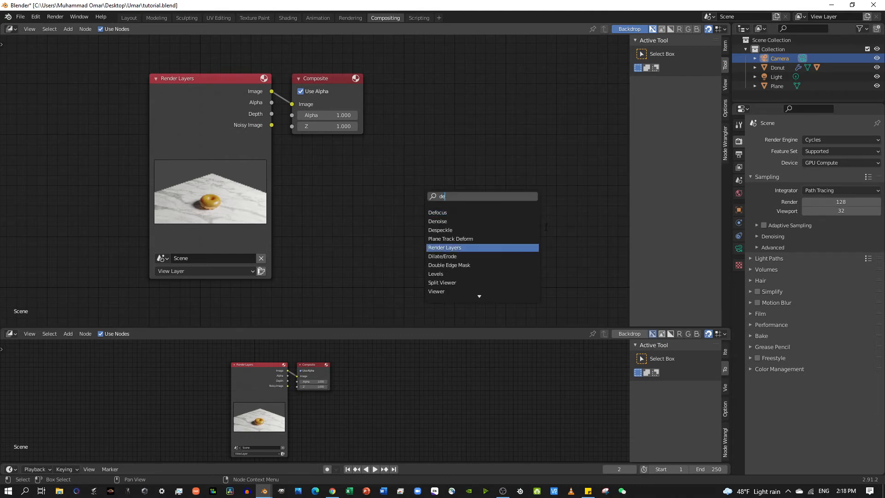
pyautogui.click(513, 222)
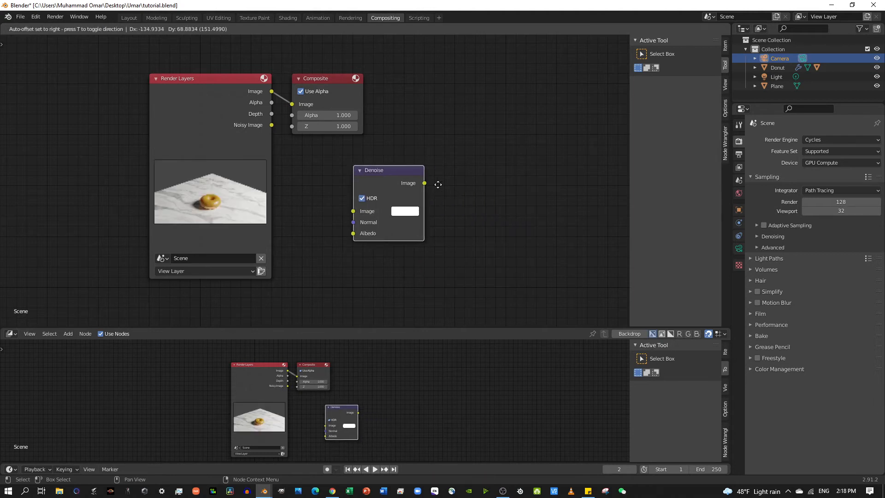
pyautogui.click(369, 103)
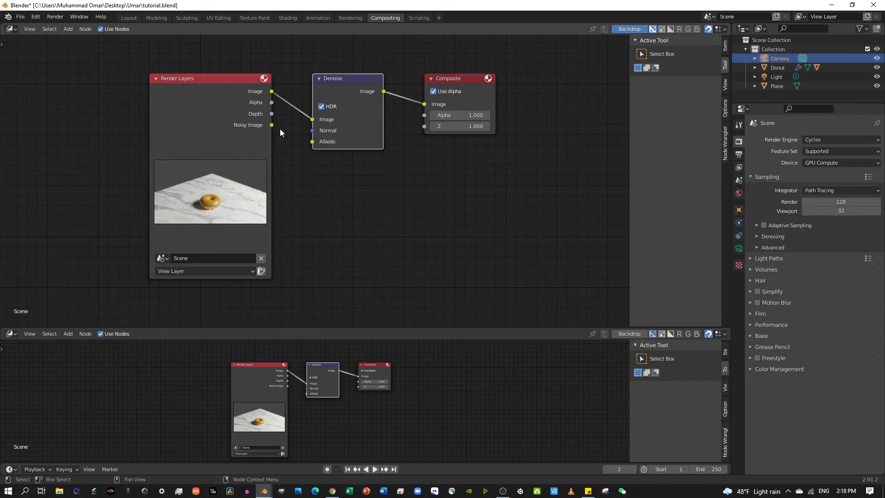
pyautogui.moveTo(272, 125); pyautogui.dragTo(311, 121)
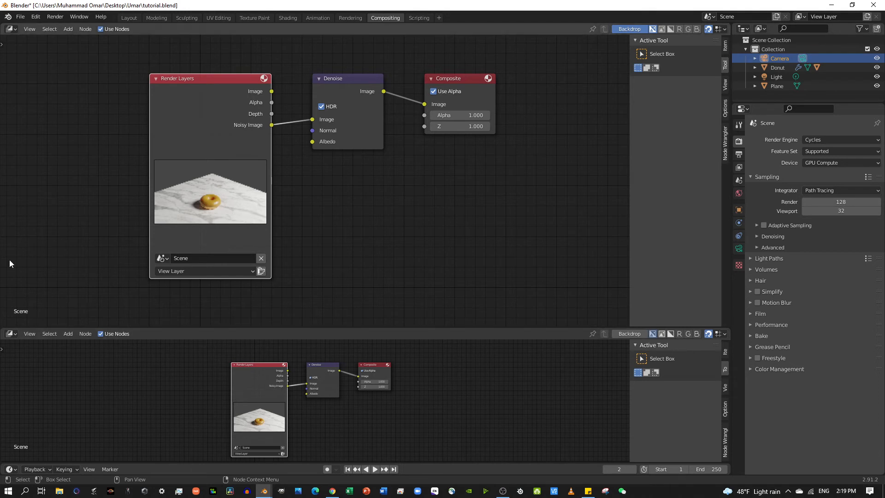
# Step: Change the lower Compositor area to an Image Editor
pyautogui.click(8, 335)
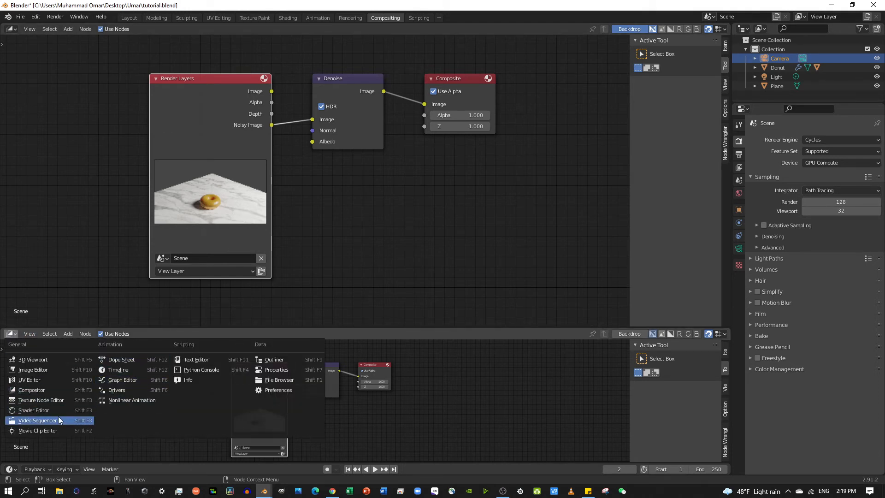
pyautogui.click(69, 371)
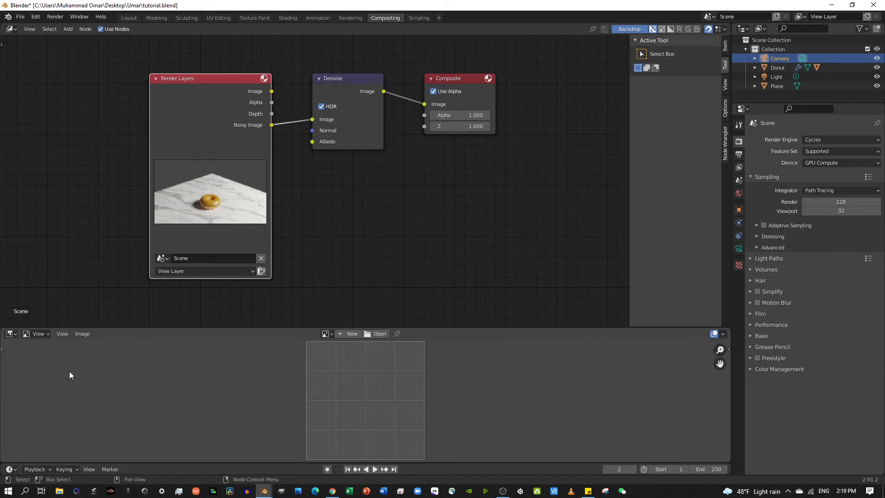
pyautogui.scroll(-2, 484, 414)
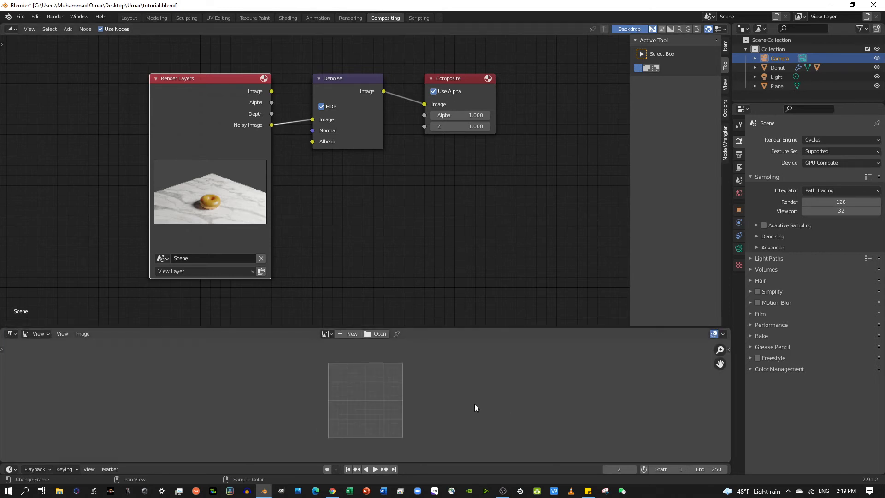
pyautogui.scroll(1, 374, 355)
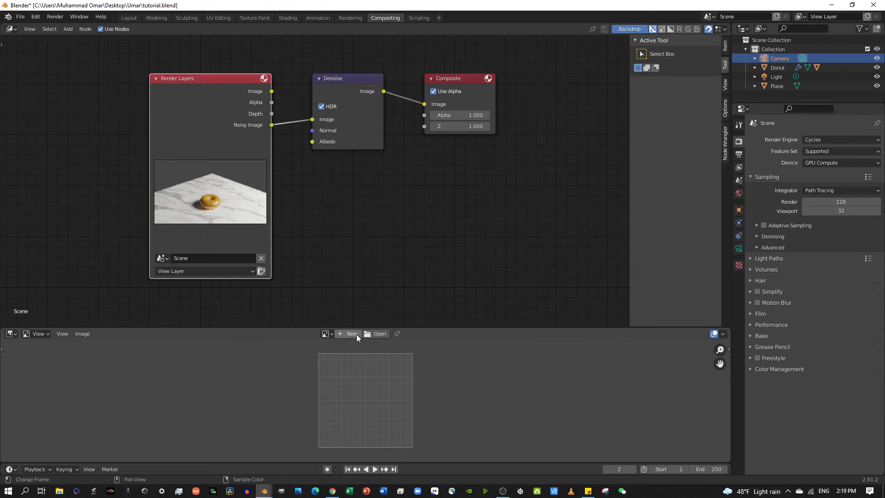
# Step: Create a new blank image named "render result" in the Image Editor and fit it in the area
pyautogui.click(357, 336)
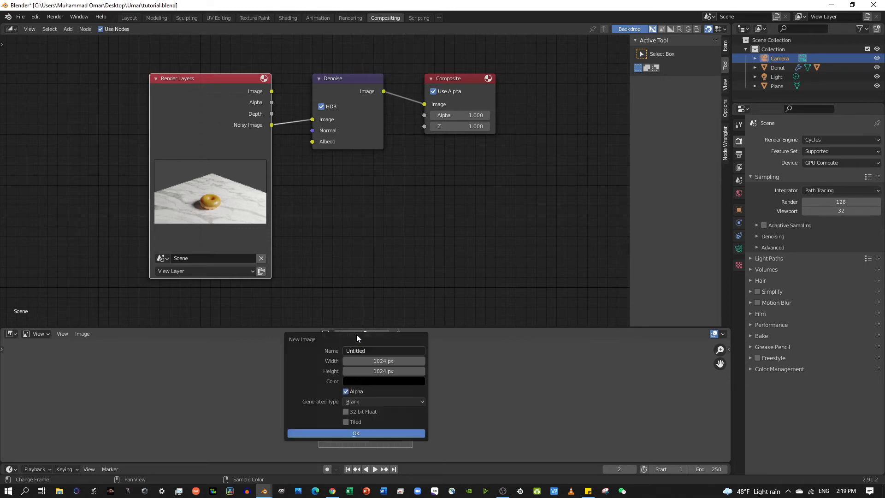
pyautogui.click(396, 351)
pyautogui.press('BackSpace')
pyautogui.write('render result')
pyautogui.press('Return')
pyautogui.press('Return')
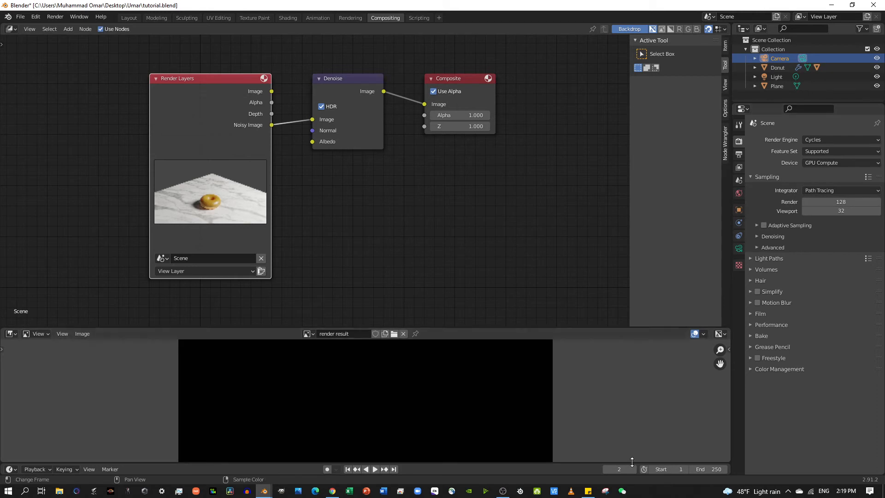
pyautogui.scroll(-6, 649, 344)
pyautogui.press('Home')
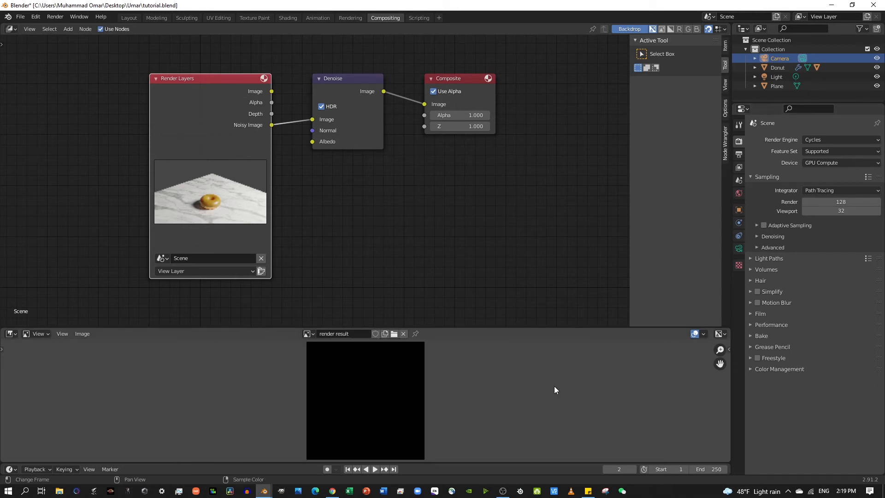
pyautogui.scroll(1, 554, 386)
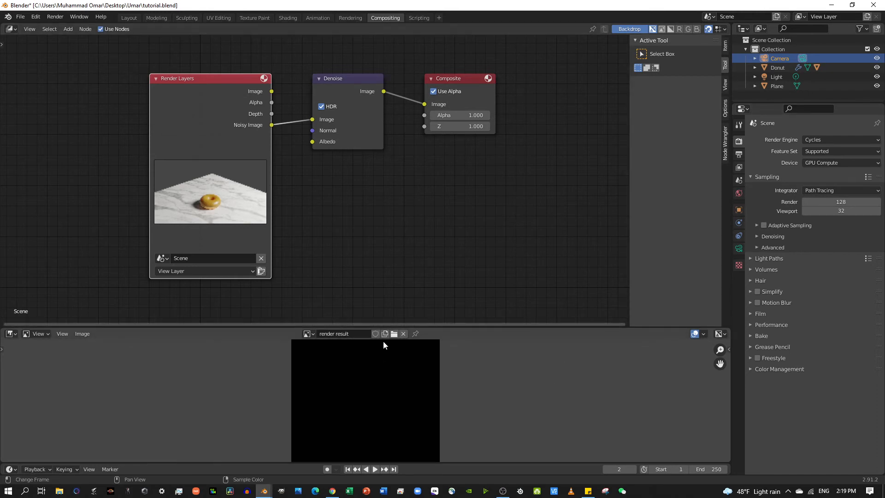
# Step: Render the current frame with the Denoise node in place and minimize the render window
pyautogui.press('F12')
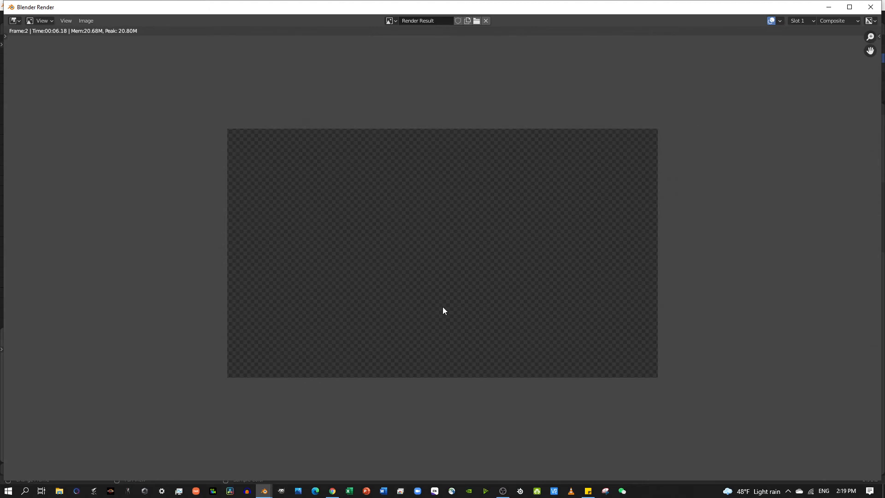
pyautogui.scroll(-5, 428, 244)
pyautogui.scroll(4, 430, 253)
pyautogui.scroll(1, 645, 194)
pyautogui.click(828, 8)
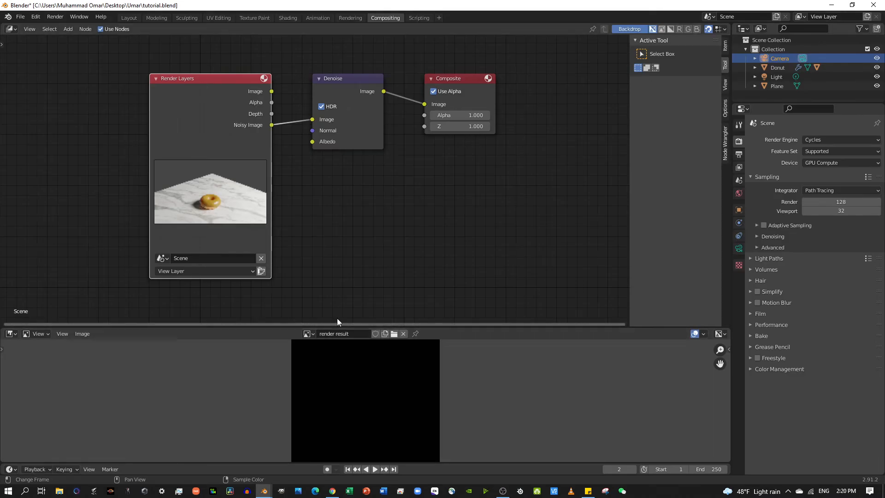
# Step: Enlarge the Image Editor area slightly and open the saved render Untitled.png in it
pyautogui.scroll(-1, 350, 314)
pyautogui.scroll(1, 356, 311)
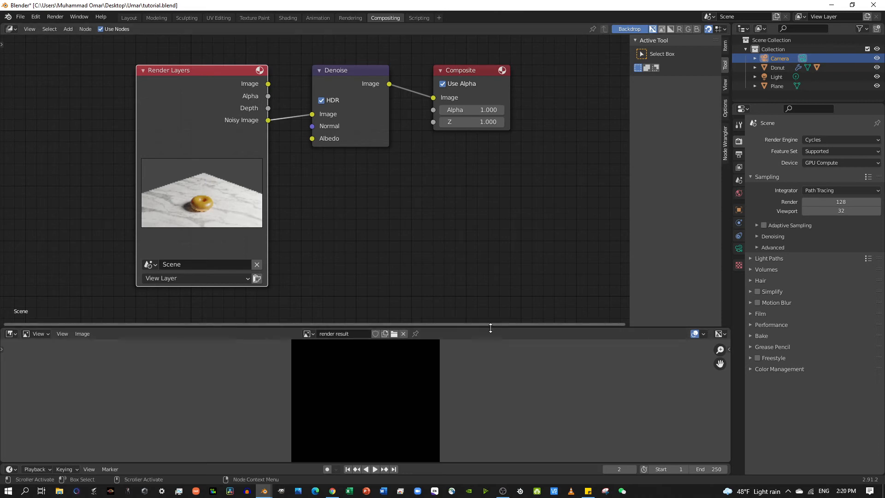
pyautogui.moveTo(490, 322); pyautogui.dragTo(632, 315)
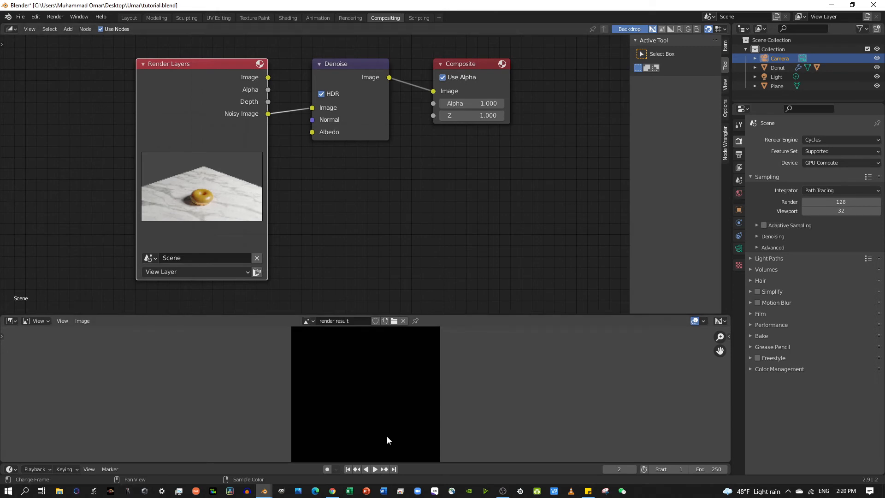
pyautogui.scroll(-2, 409, 340)
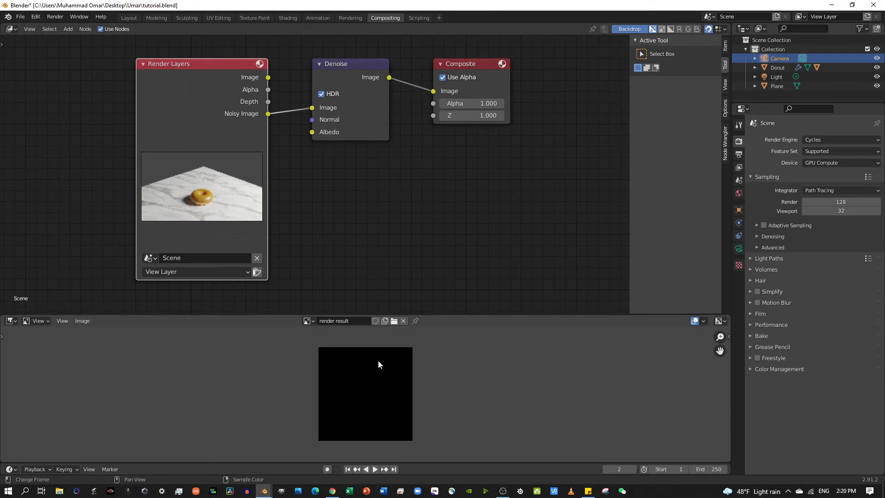
pyautogui.click(394, 321)
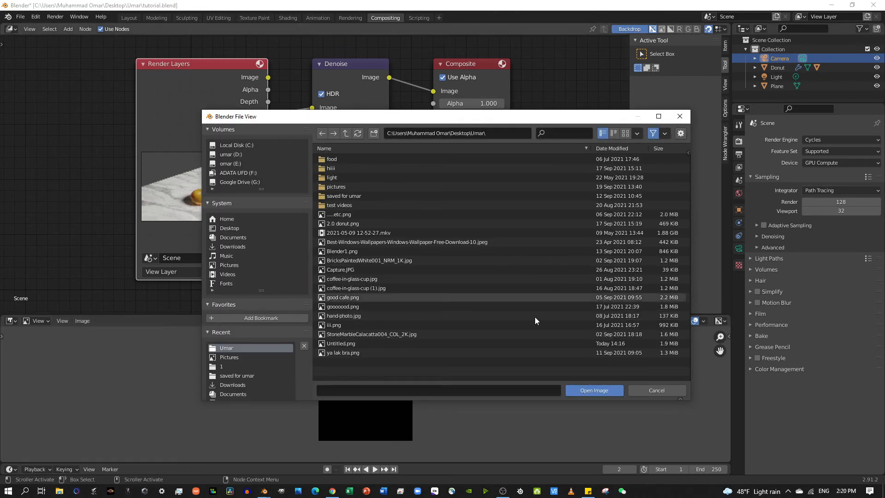
pyautogui.click(377, 343)
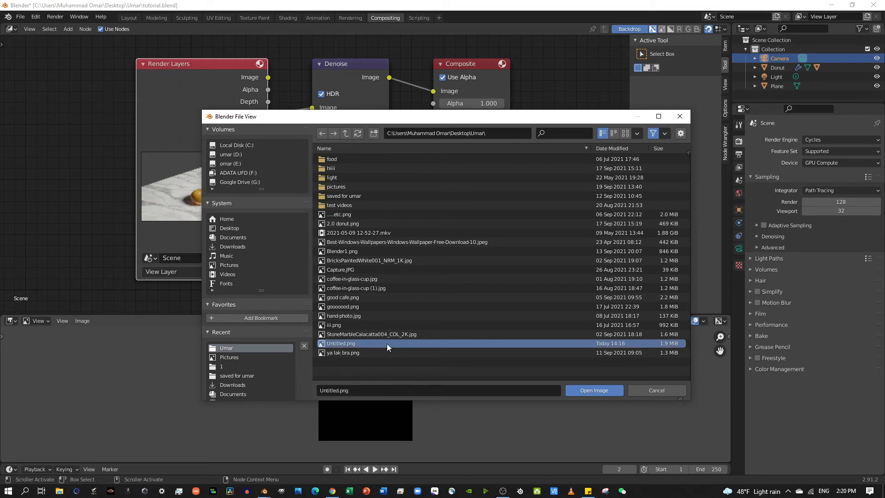
pyautogui.click(587, 390)
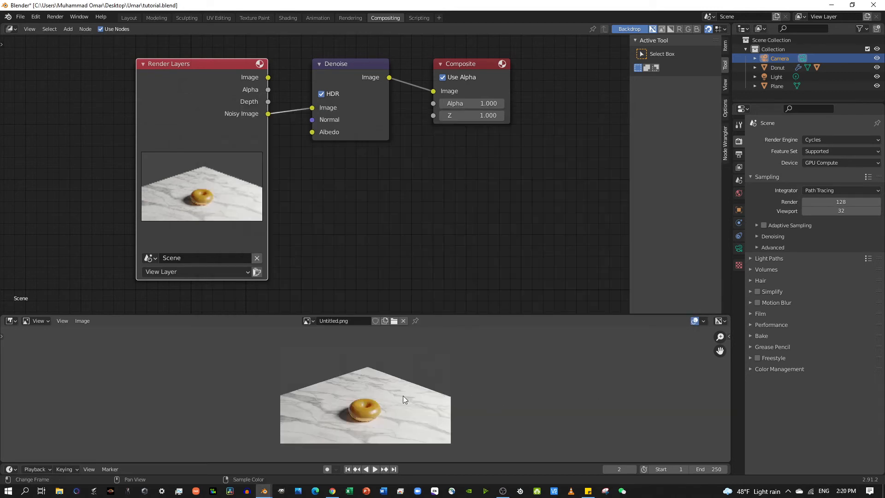
pyautogui.click(397, 324)
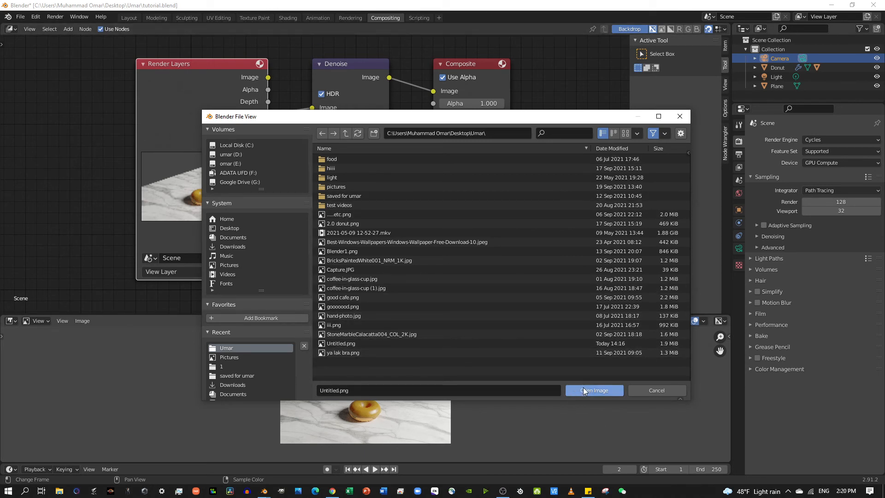
pyautogui.click(681, 120)
# Step: Examine the donut render in the Image Editor and check the links into the Denoise and Composite nodes
pyautogui.scroll(1, 449, 377)
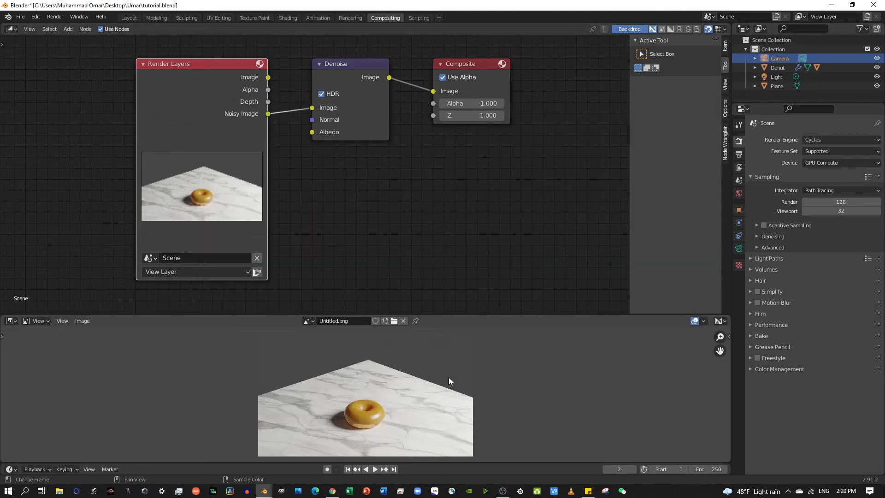
pyautogui.scroll(3, 456, 373)
pyautogui.scroll(-2, 457, 374)
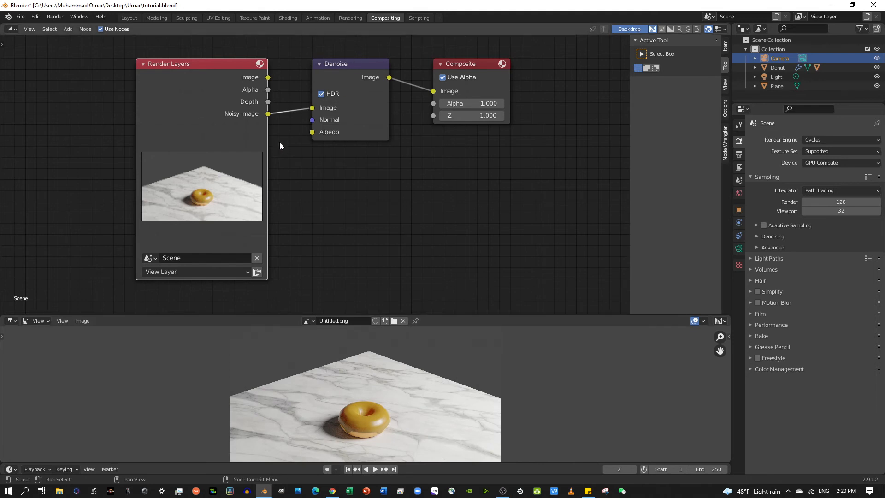
pyautogui.moveTo(313, 109)
pyautogui.mouseDown()
pyautogui.moveTo(293, 120)
pyautogui.moveTo(310, 110)
pyautogui.mouseUp()
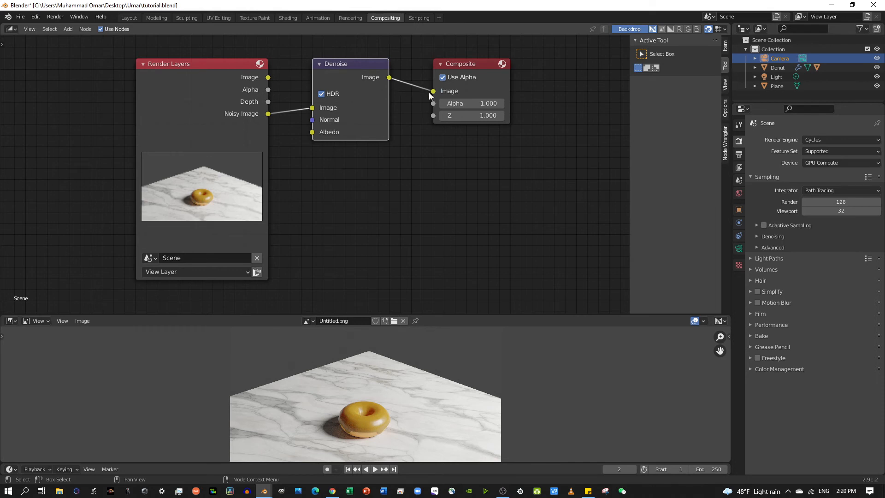
pyautogui.moveTo(429, 96); pyautogui.dragTo(429, 97)
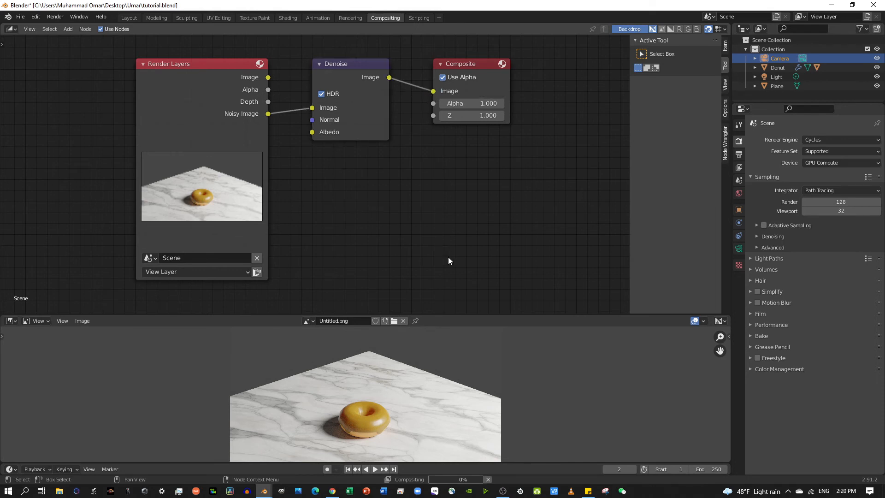
pyautogui.scroll(-2, 430, 369)
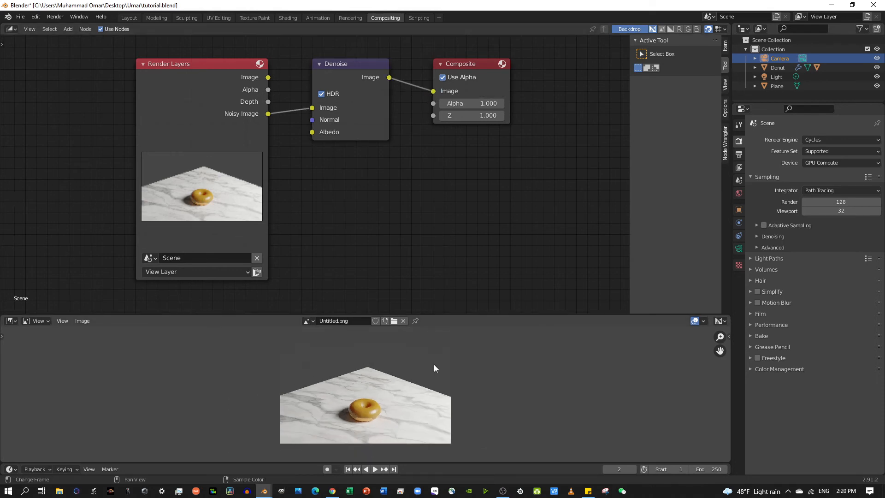
pyautogui.moveTo(433, 364)
pyautogui.mouseDown(button='middle')
pyautogui.moveTo(447, 352)
pyautogui.moveTo(431, 371)
pyautogui.moveTo(424, 362)
pyautogui.mouseUp(button='middle')
pyautogui.scroll(3, 382, 371)
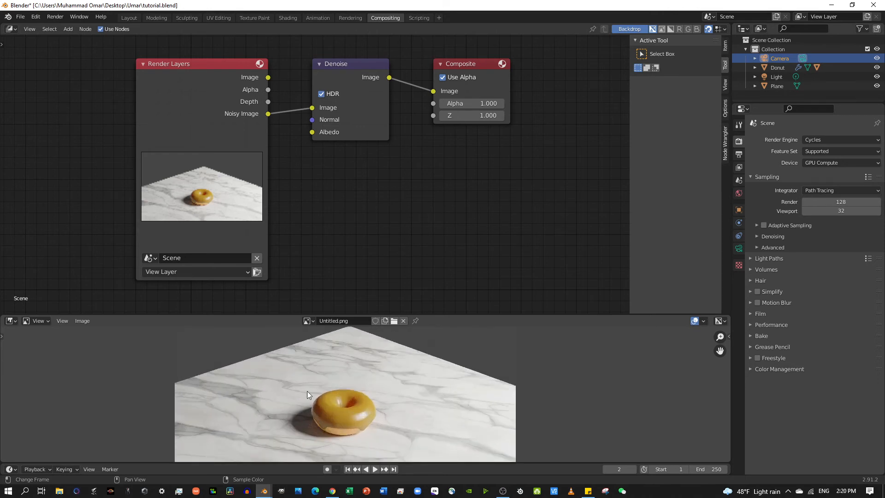
pyautogui.scroll(-2, 309, 385)
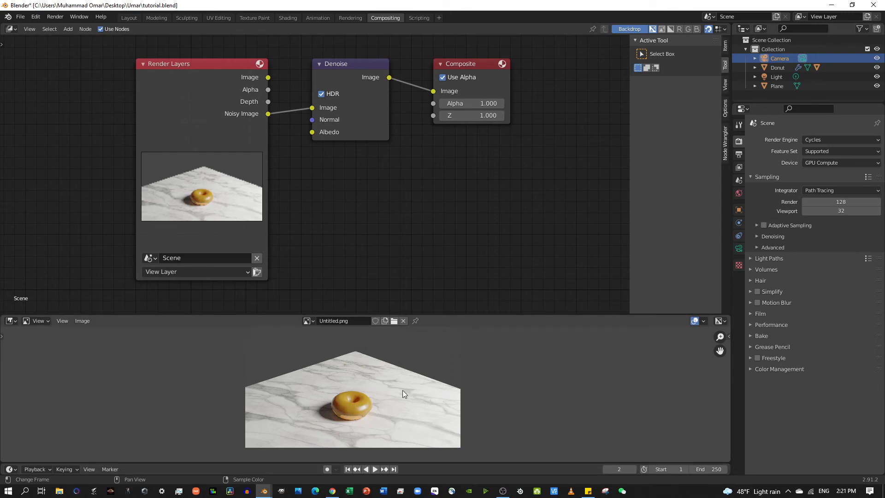
pyautogui.scroll(2, 543, 445)
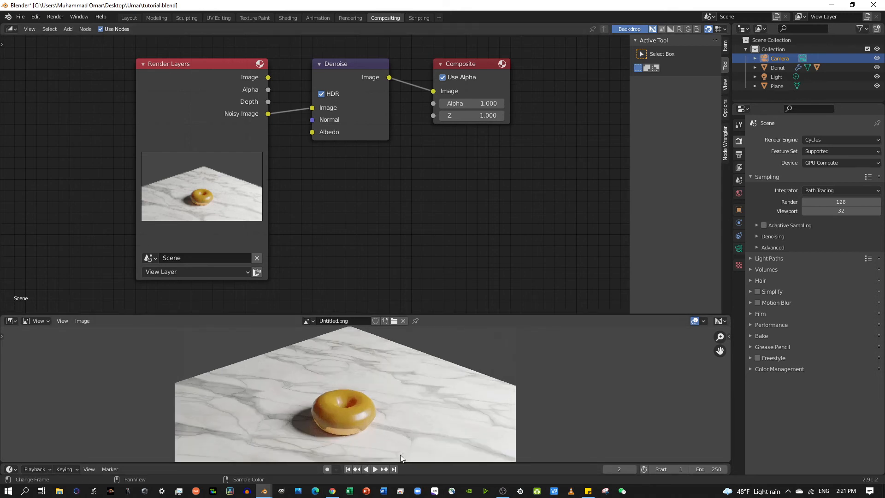
pyautogui.scroll(1, 415, 450)
pyautogui.scroll(-3, 461, 433)
pyautogui.scroll(1, 493, 419)
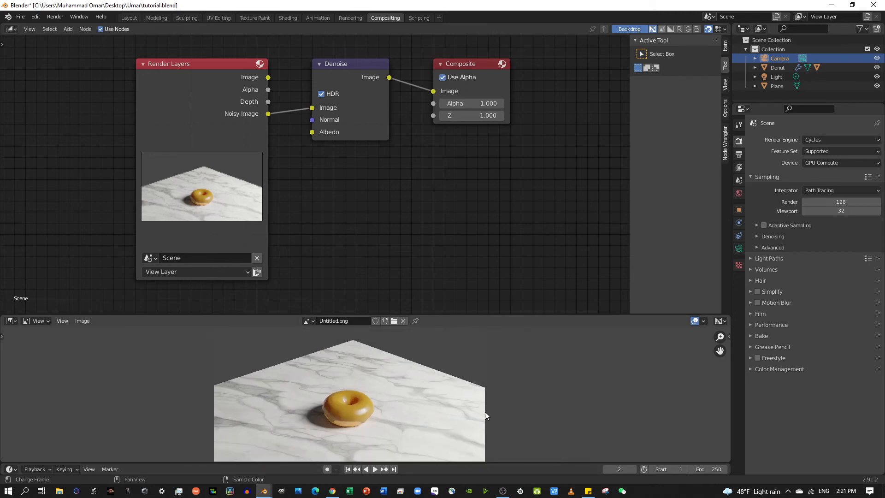
pyautogui.scroll(-1, 485, 415)
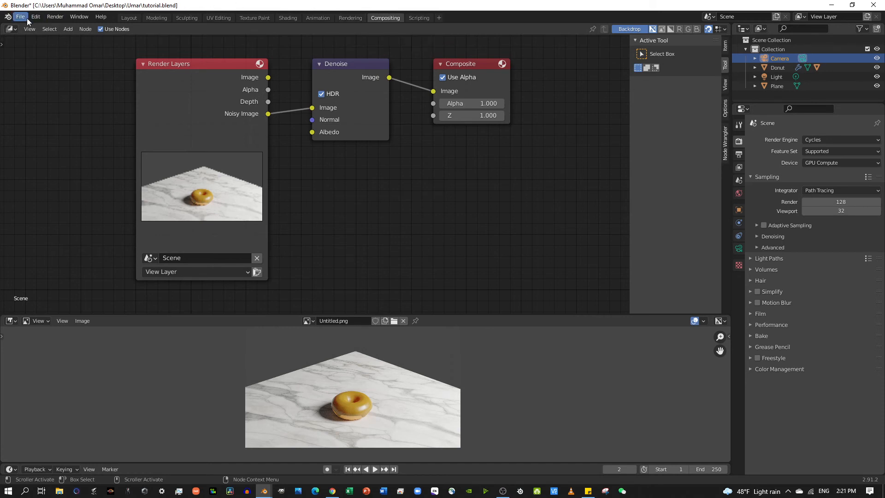
# Step: Examine the rendered donut scene from several angles in the Layout workspace
pyautogui.click(130, 18)
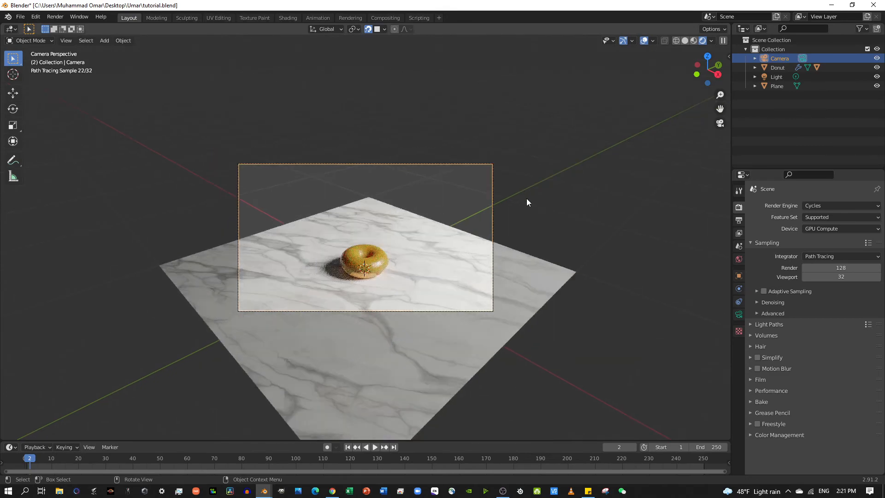
pyautogui.moveTo(543, 195); pyautogui.dragTo(665, 197, button='middle')
pyautogui.scroll(-3, 410, 231)
pyautogui.scroll(3, 410, 231)
pyautogui.scroll(-3, 410, 231)
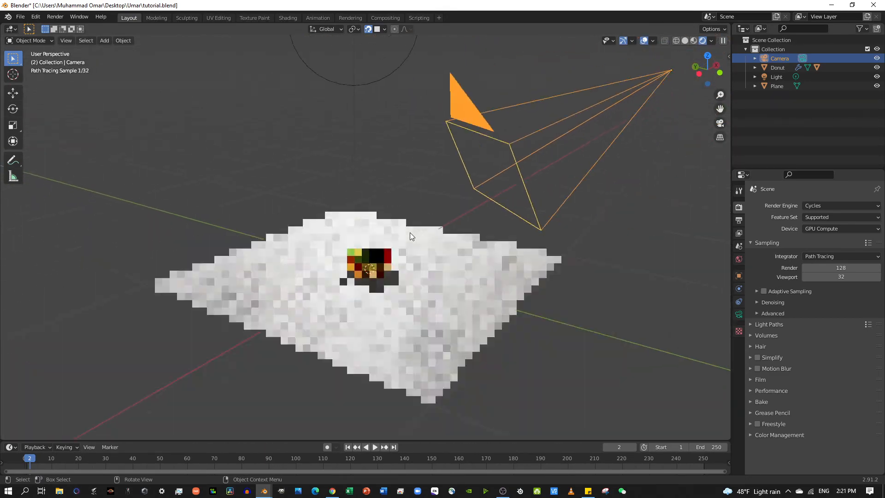
pyautogui.scroll(2, 418, 215)
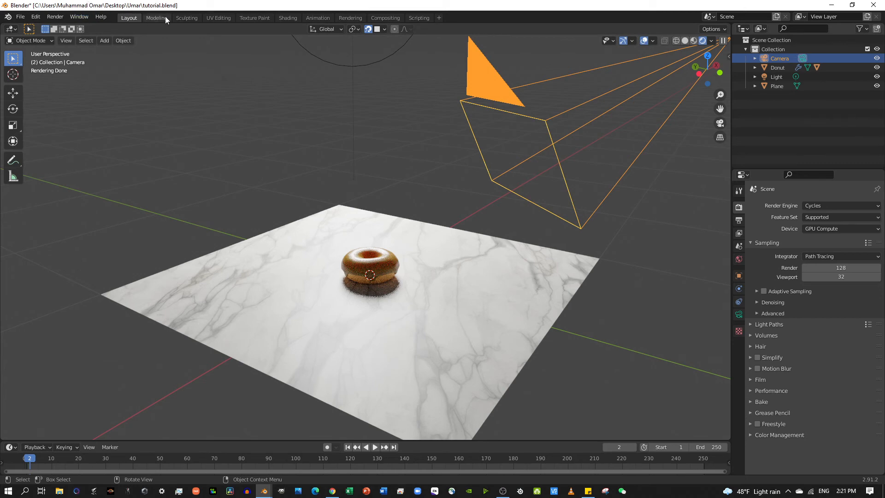
pyautogui.moveTo(336, 262); pyautogui.dragTo(405, 258, button='middle')
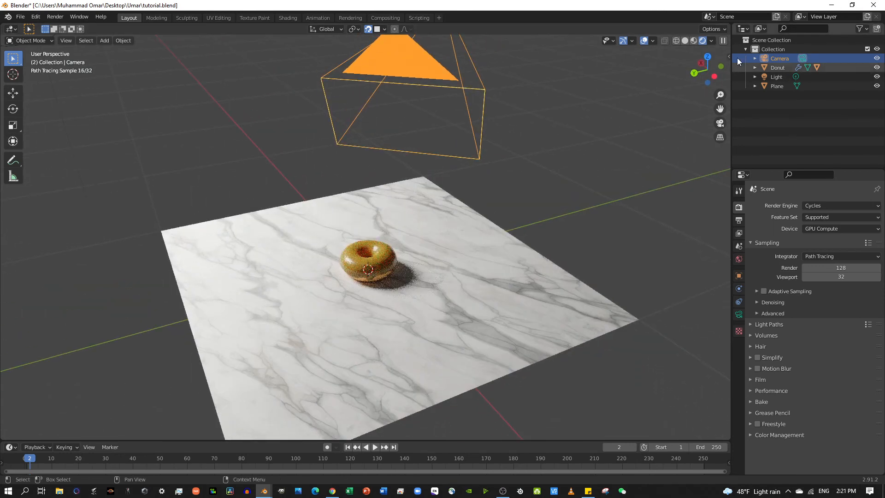
# Step: Show the viewport in solid shading and hide the Plane to expose the donut's side and icing edge
pyautogui.click(686, 40)
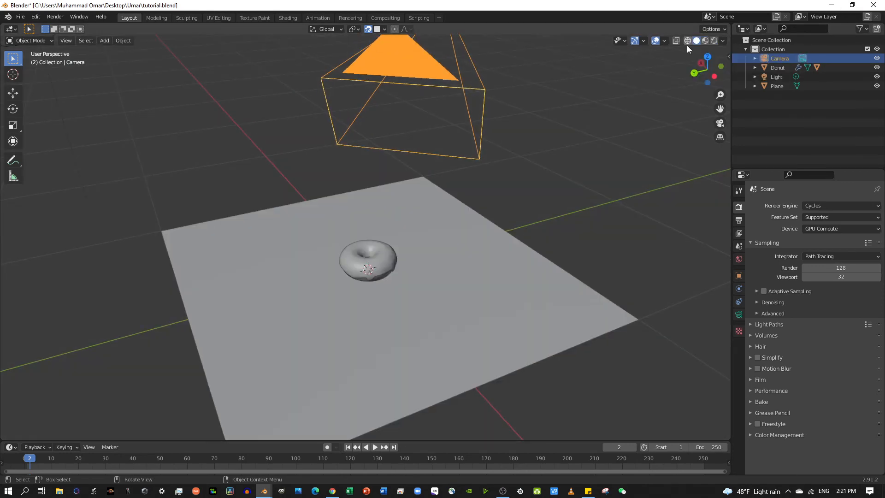
pyautogui.moveTo(524, 142); pyautogui.dragTo(387, 205, button='middle')
pyautogui.scroll(3, 308, 286)
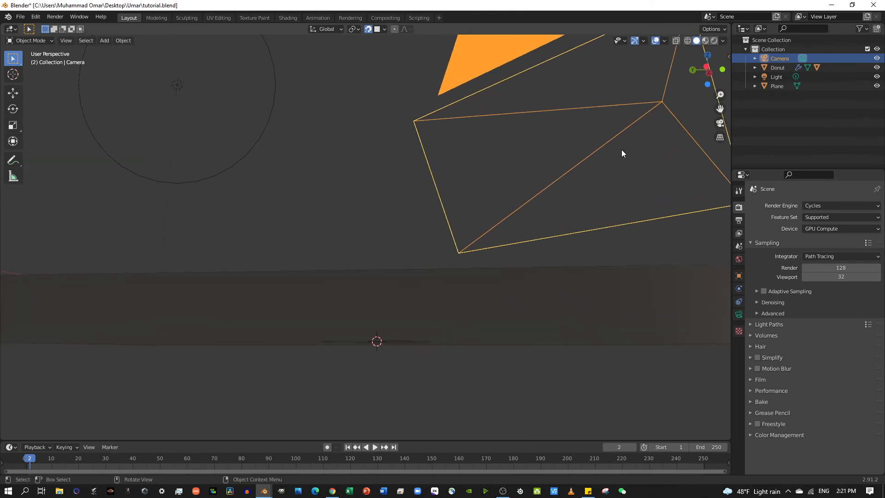
pyautogui.click(876, 86)
pyautogui.moveTo(494, 292); pyautogui.dragTo(366, 340, button='middle')
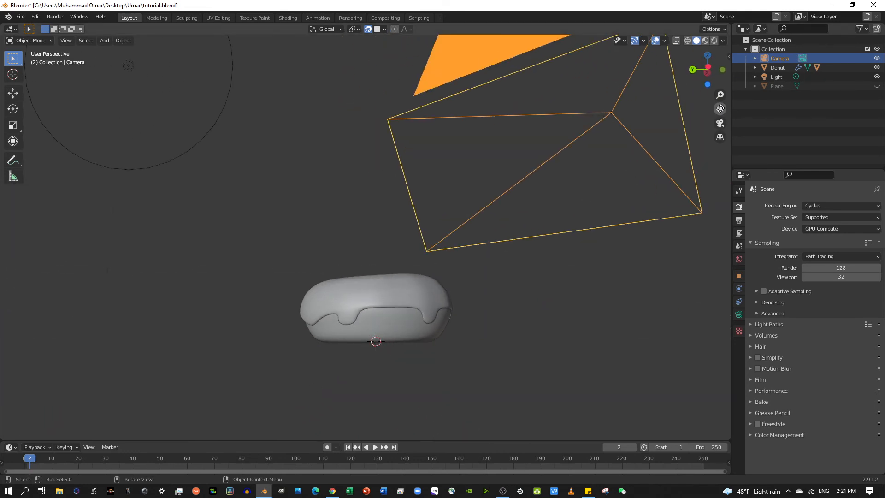
pyautogui.moveTo(720, 109); pyautogui.dragTo(579, 133)
pyautogui.scroll(4, 324, 277)
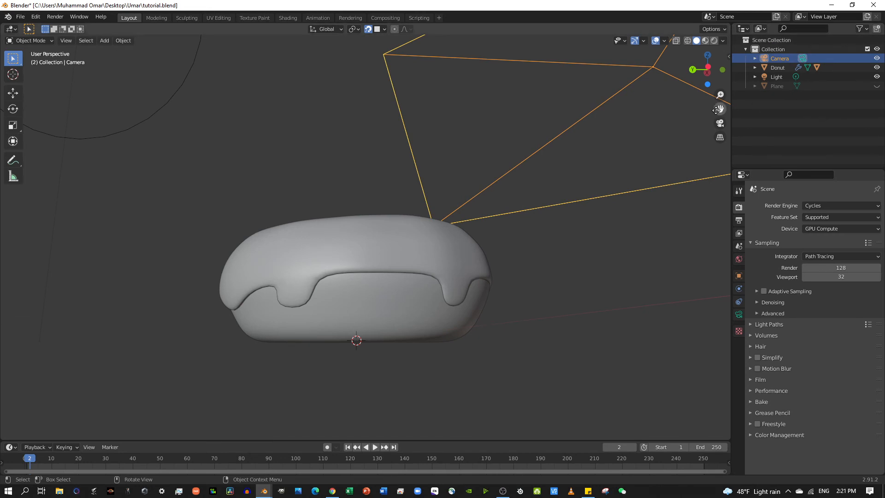
pyautogui.moveTo(716, 110); pyautogui.dragTo(729, 85)
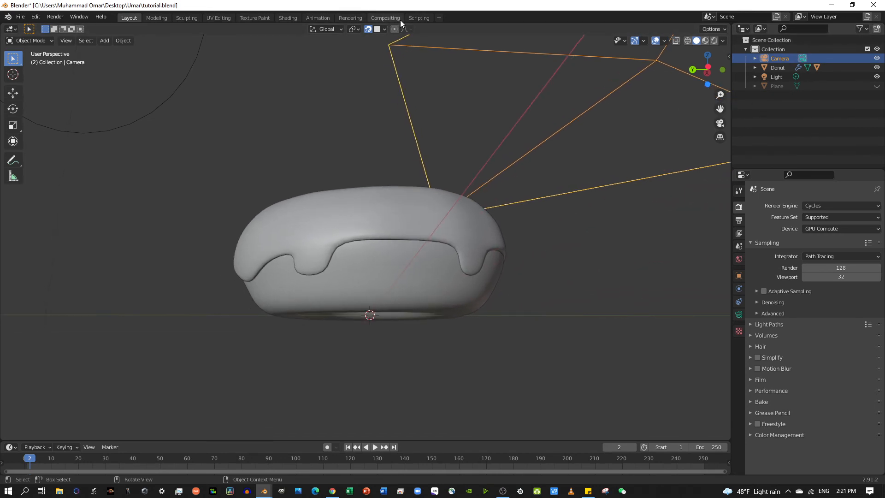
# Step: Switch to the Sculpting workspace with the whole donut in view
pyautogui.click(418, 18)
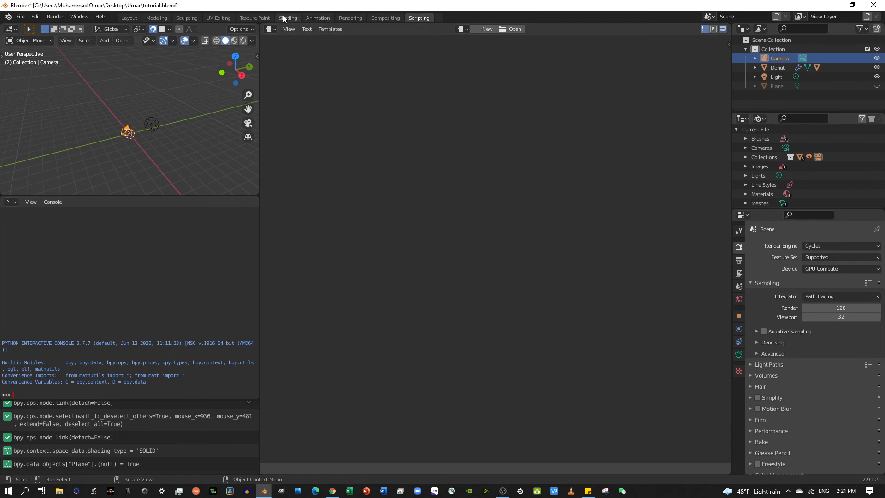
pyautogui.click(185, 18)
pyautogui.moveTo(431, 210)
pyautogui.mouseDown(button='middle')
pyautogui.moveTo(419, 204)
pyautogui.moveTo(430, 209)
pyautogui.moveTo(414, 217)
pyautogui.mouseUp(button='middle')
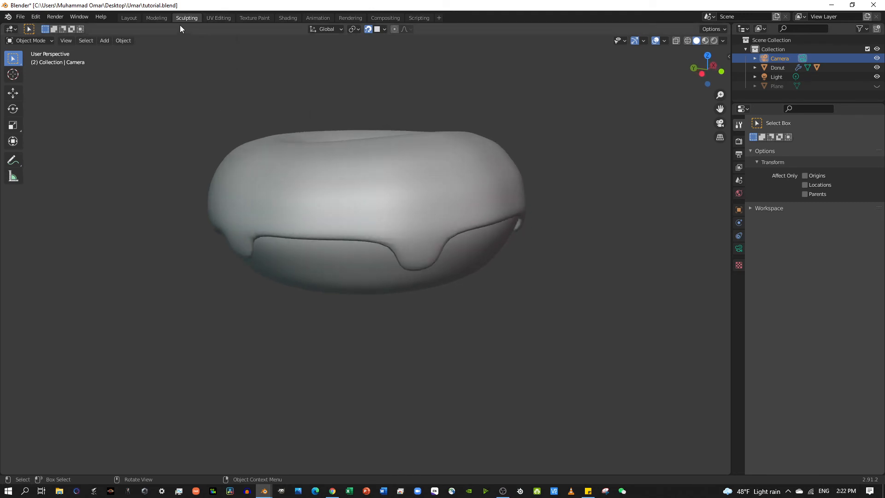
pyautogui.click(129, 17)
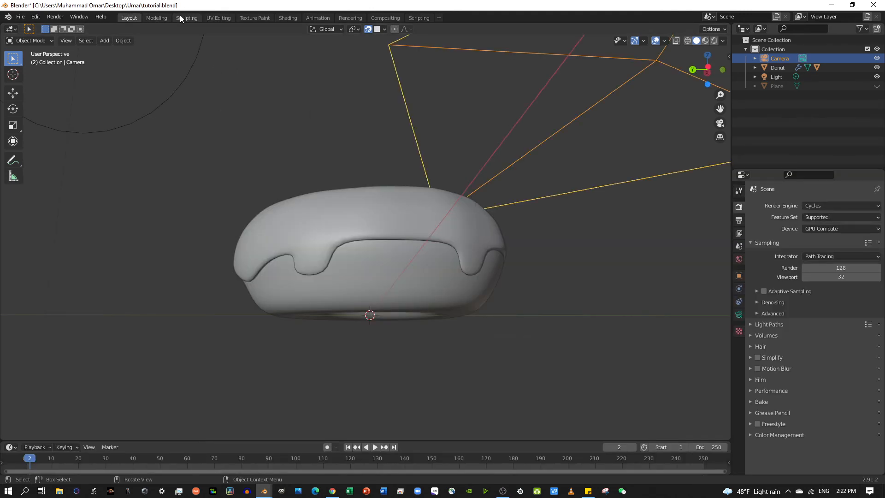
pyautogui.click(196, 17)
pyautogui.scroll(-8, 410, 244)
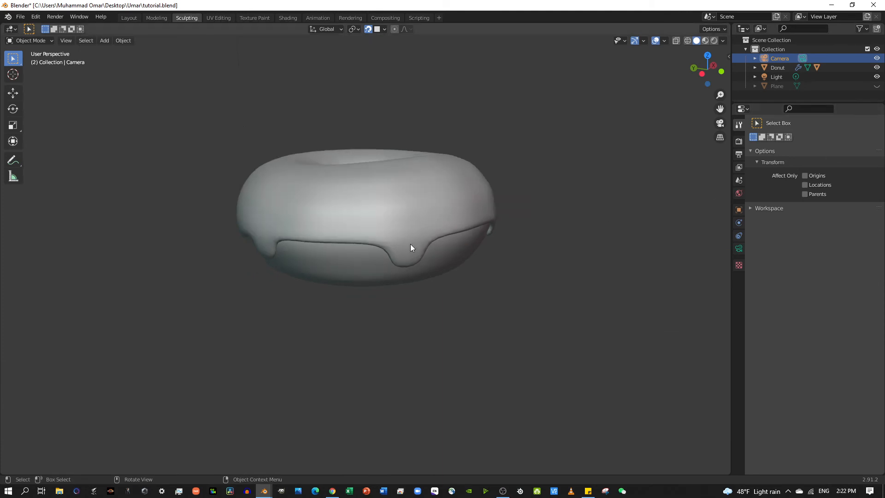
pyautogui.scroll(4, 409, 248)
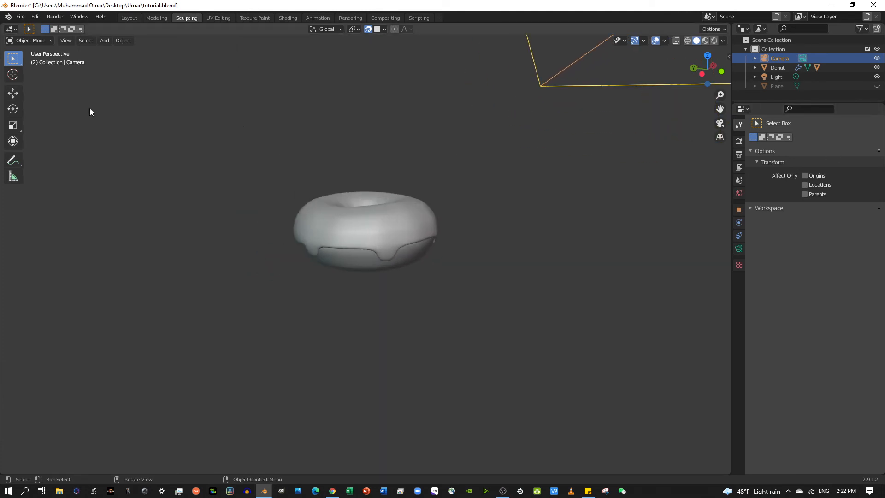
# Step: Select the Donut base instead of the icing and put it into Sculpt Mode
pyautogui.click(40, 41)
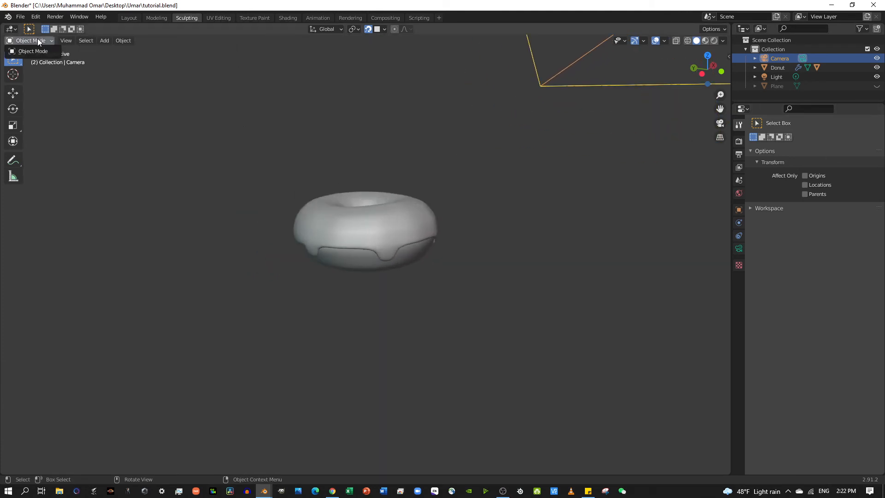
pyautogui.click(371, 252)
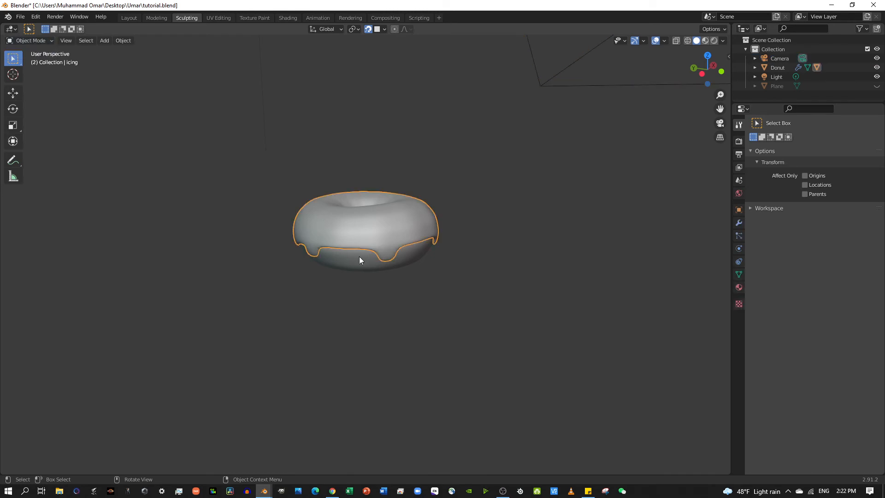
pyautogui.click(360, 258)
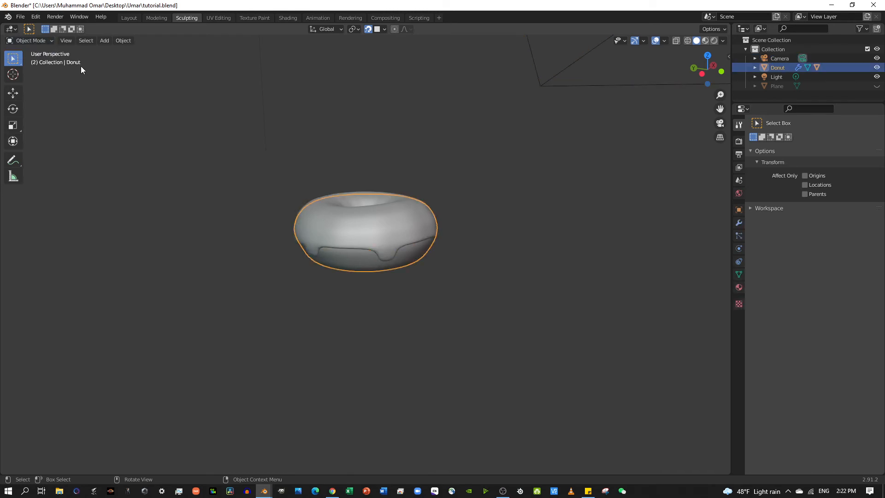
pyautogui.click(37, 41)
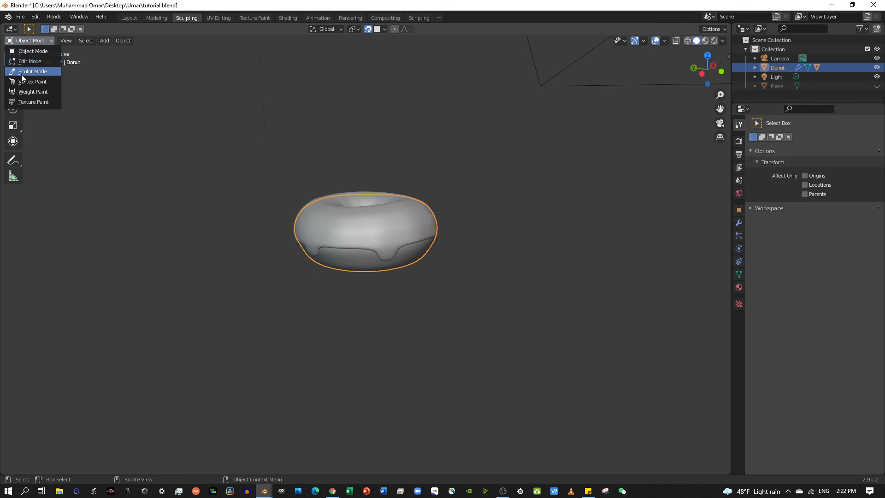
pyautogui.click(25, 72)
# Step: Sculpt a subtracting stroke along the side of the donut base below the icing edge with the Draw brush
pyautogui.scroll(8, 354, 228)
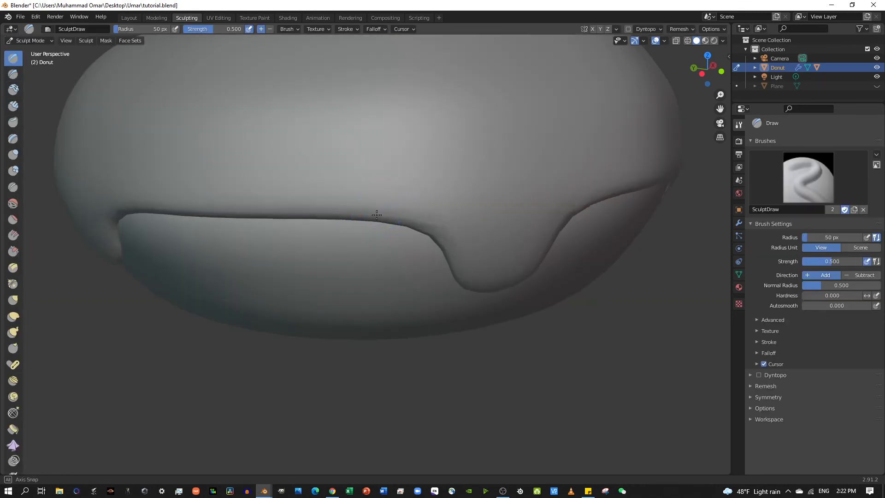
pyautogui.moveTo(371, 217); pyautogui.dragTo(376, 201, button='middle')
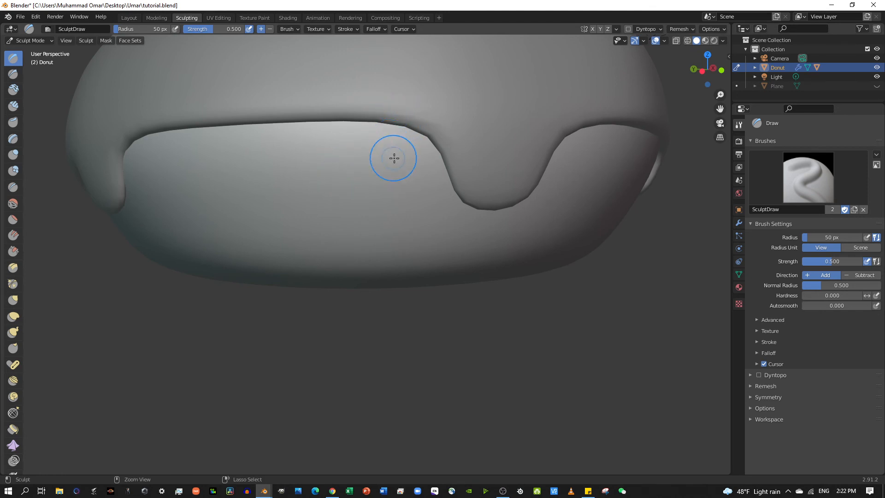
pyautogui.moveTo(394, 158)
pyautogui.keyDown('ctrl'); pyautogui.mouseDown()
pyautogui.moveTo(167, 179)
pyautogui.moveTo(401, 180)
pyautogui.moveTo(140, 162)
pyautogui.moveTo(309, 162)
pyautogui.moveTo(326, 190)
pyautogui.moveTo(409, 139)
pyautogui.moveTo(158, 166)
pyautogui.moveTo(119, 189)
pyautogui.moveTo(123, 171)
pyautogui.moveTo(204, 205)
pyautogui.moveTo(412, 170)
pyautogui.moveTo(352, 170)
pyautogui.moveTo(290, 154)
pyautogui.moveTo(241, 182)
pyautogui.moveTo(433, 186)
pyautogui.moveTo(505, 159)
pyautogui.mouseUp(); pyautogui.keyUp('ctrl')
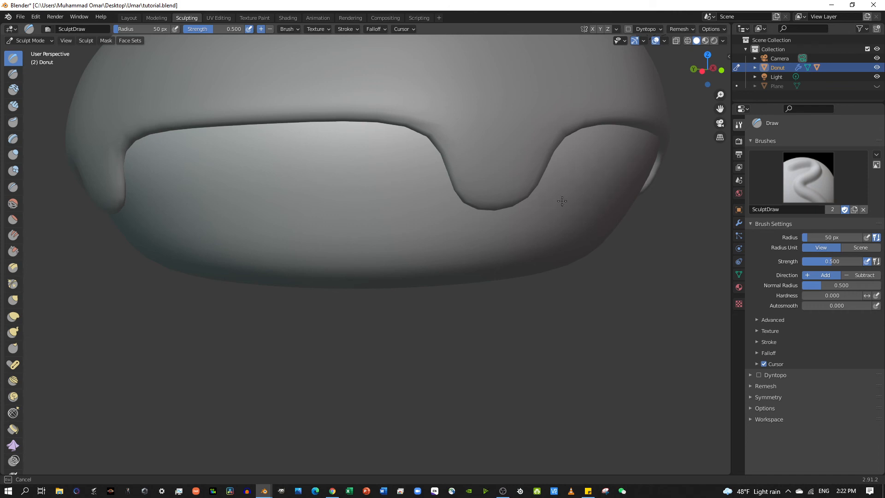
# Step: Select the Draw Sharp brush for the donut base and display the sculpting viewport in rendered shading
pyautogui.moveTo(601, 184); pyautogui.dragTo(566, 174, button='middle')
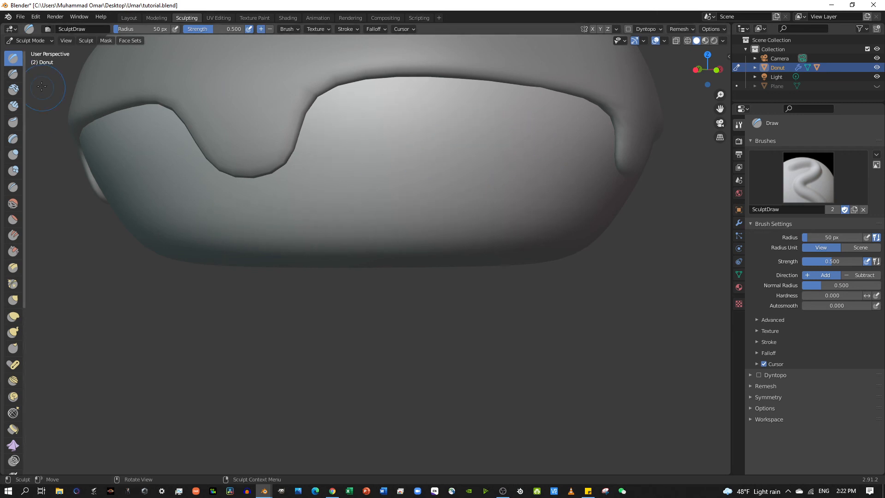
pyautogui.click(12, 74)
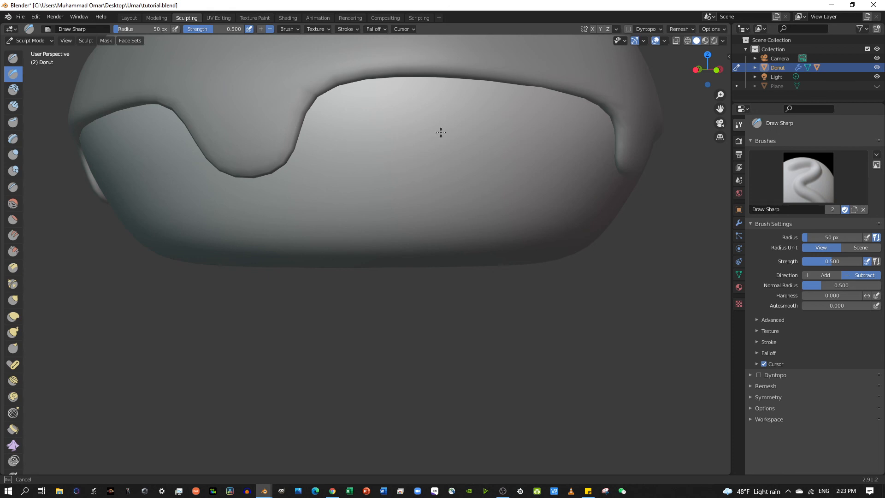
pyautogui.moveTo(514, 174)
pyautogui.mouseDown(button='middle')
pyautogui.moveTo(544, 164)
pyautogui.moveTo(405, 162)
pyautogui.moveTo(486, 156)
pyautogui.moveTo(421, 168)
pyautogui.mouseUp(button='middle')
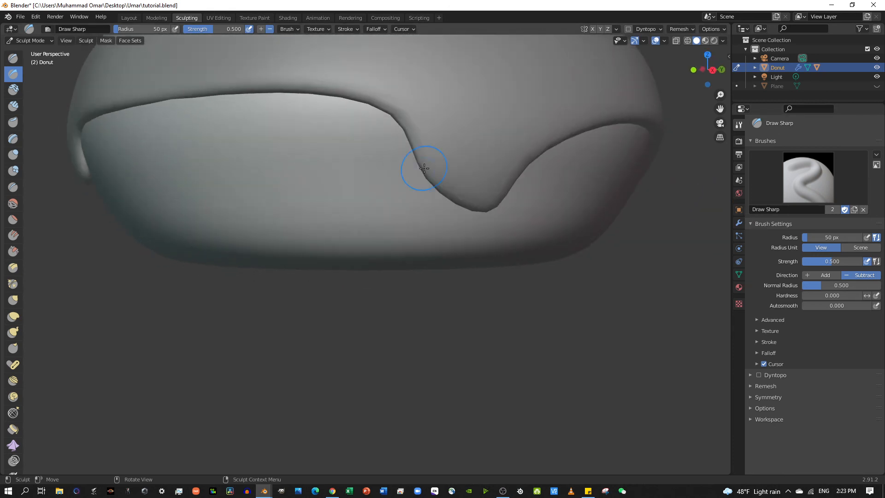
pyautogui.click(714, 40)
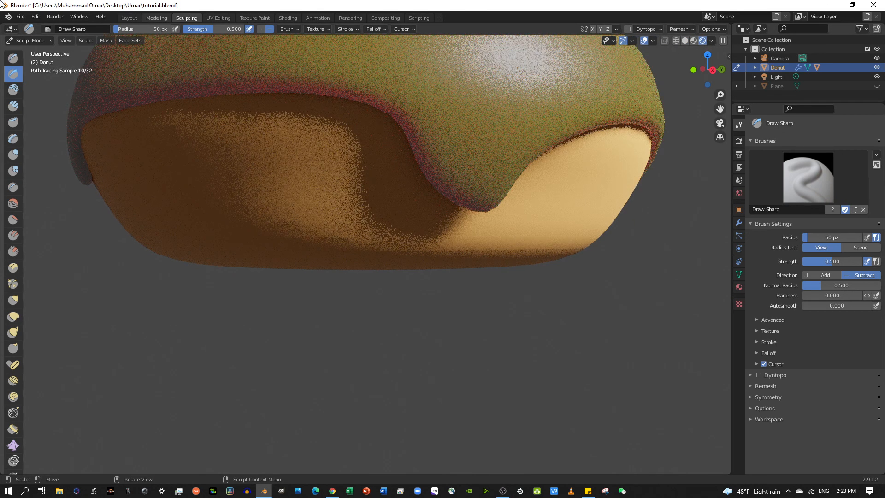
# Step: Return to the Layout workspace, display it in rendered shading and unhide the Plane beneath the donut
pyautogui.click(128, 18)
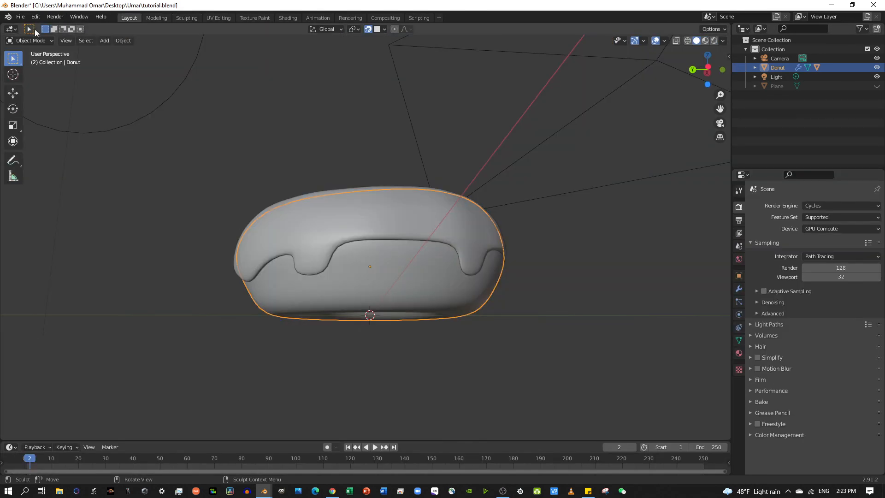
pyautogui.moveTo(513, 209); pyautogui.dragTo(585, 26, button='middle')
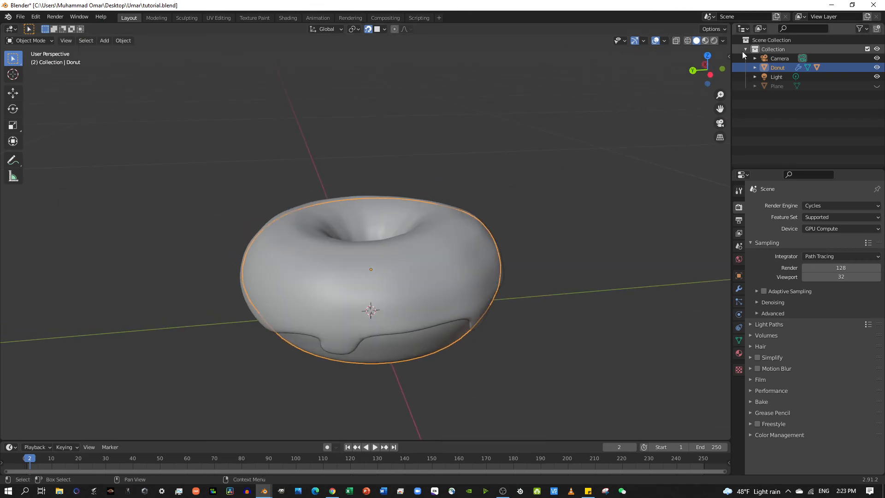
pyautogui.click(714, 40)
pyautogui.scroll(-2, 378, 216)
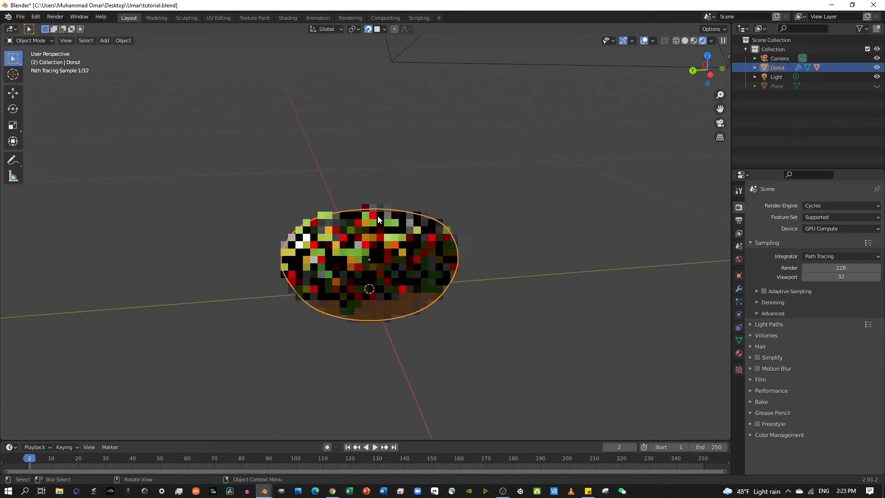
pyautogui.click(877, 86)
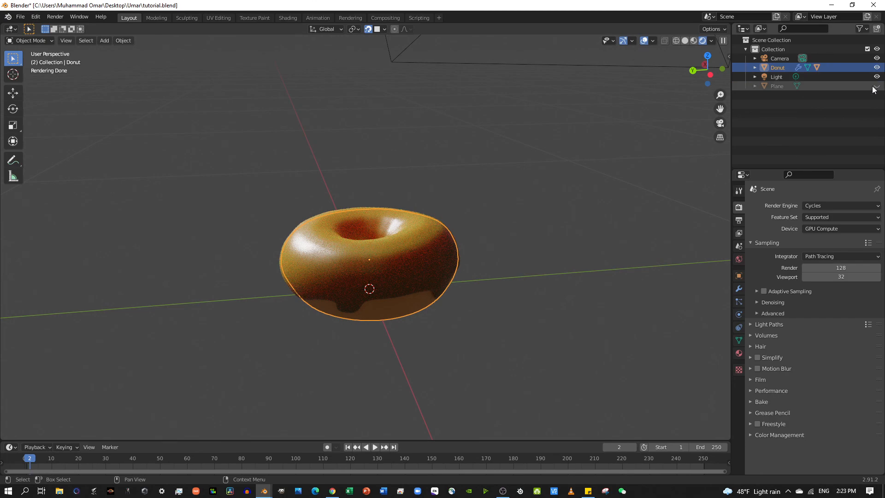
pyautogui.scroll(-8, 420, 272)
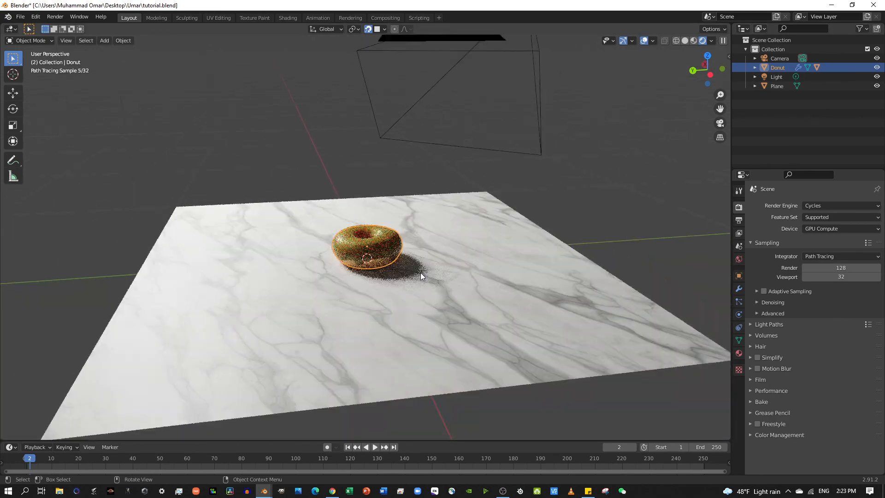
pyautogui.moveTo(331, 253); pyautogui.dragTo(216, 281, button='middle')
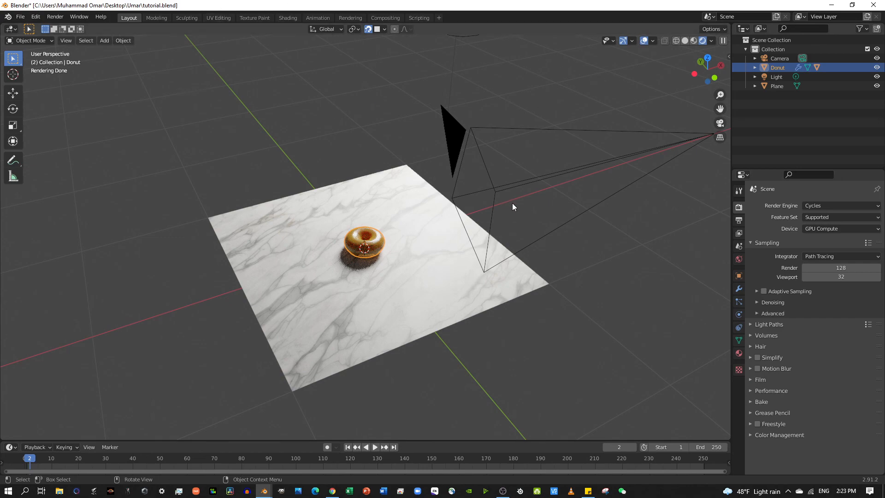
pyautogui.moveTo(513, 206); pyautogui.dragTo(470, 198, button='middle')
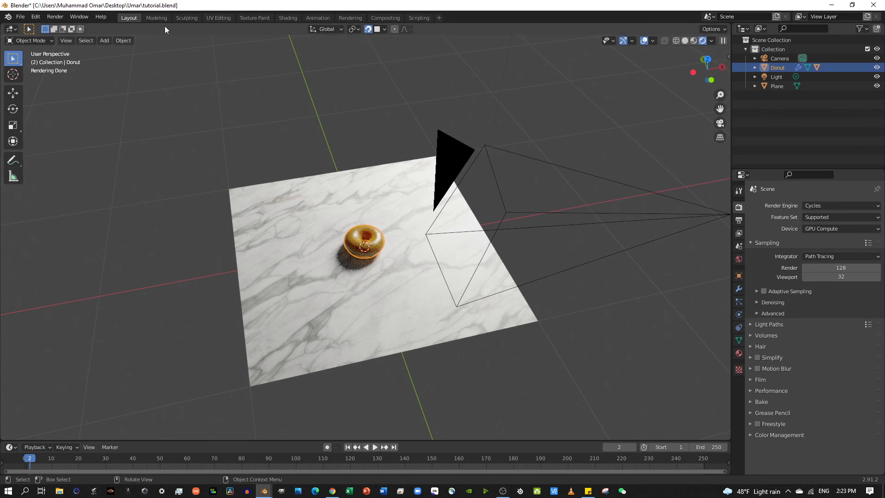